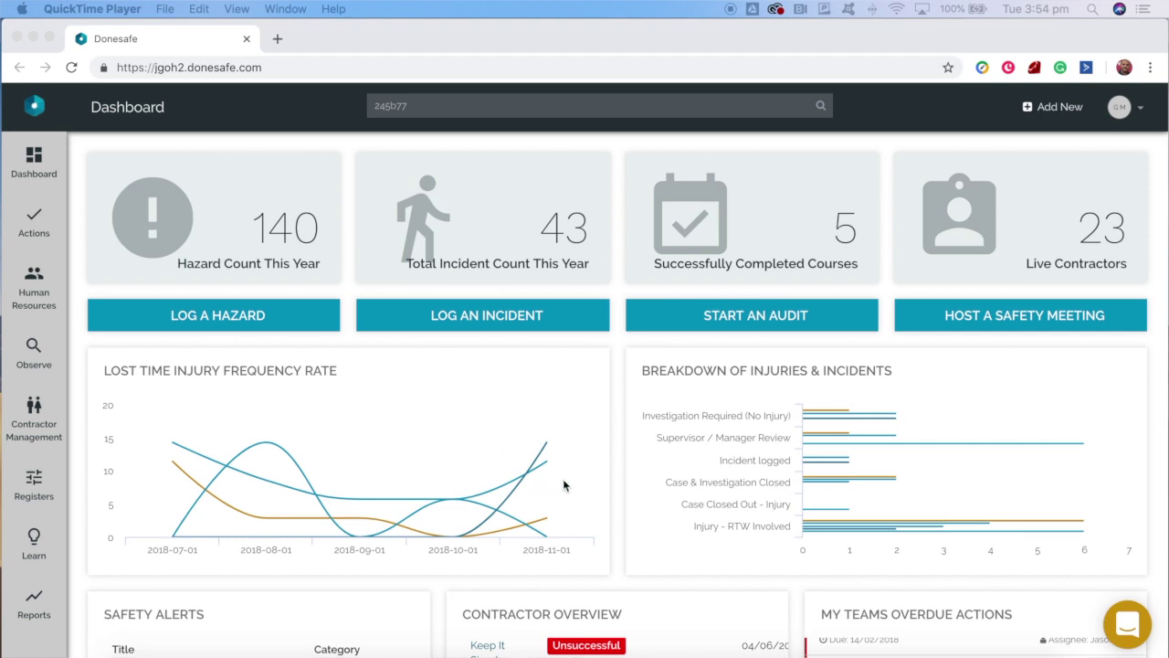
Step: Examine the dashboard widgets, from the statistics and injury charts to the safety alerts, contractor overview, overdue actions and training video
scroll(379, 547, down, 5)
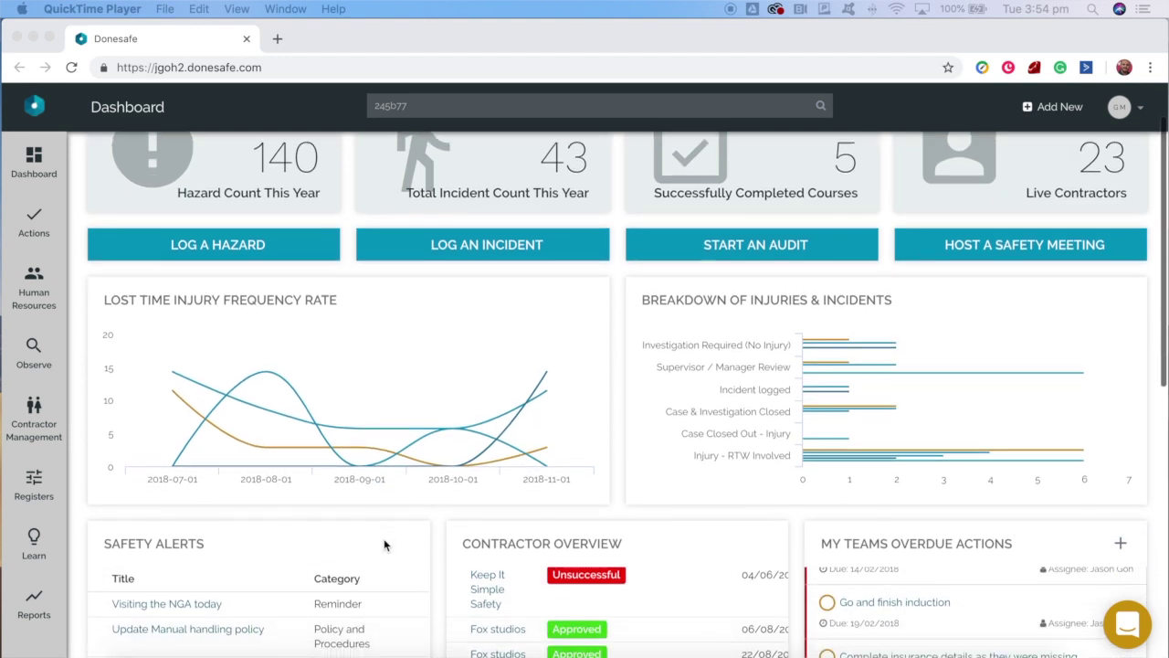
scroll(384, 544, down, 2)
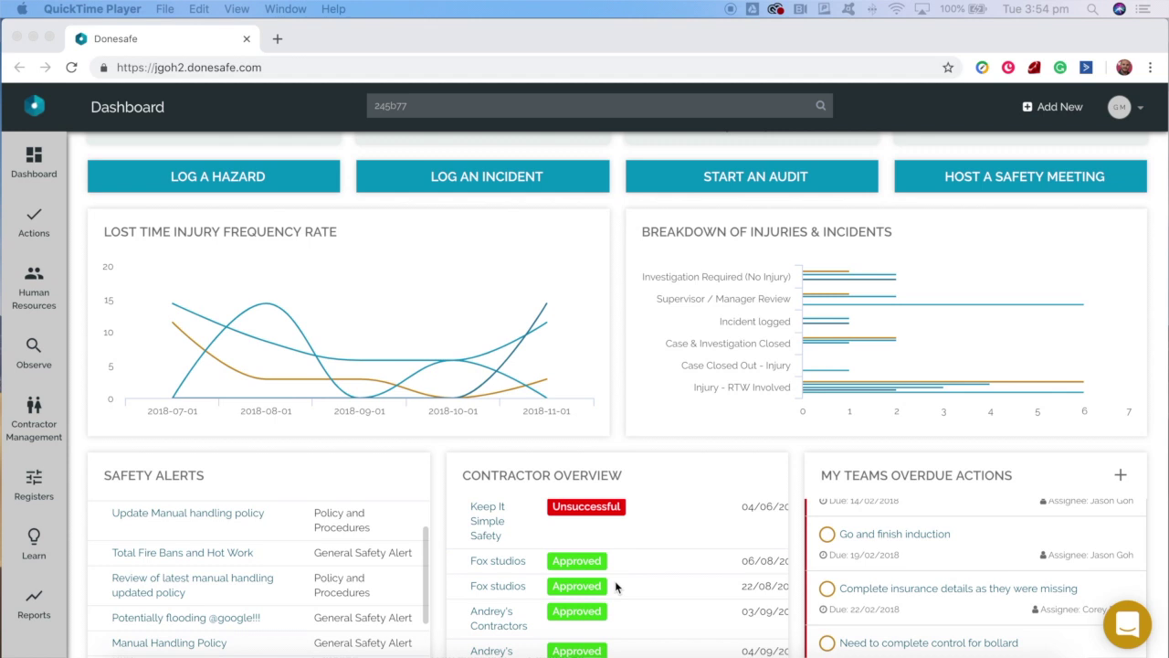
scroll(615, 580, down, 5)
scroll(868, 572, down, 2)
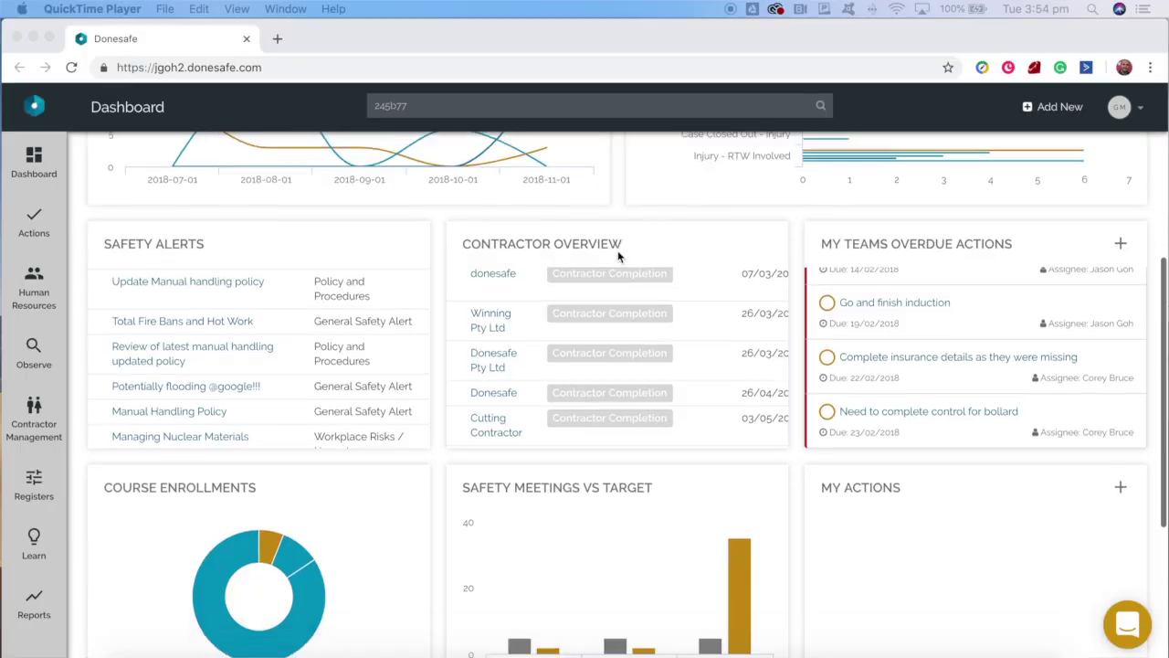
scroll(630, 278, down, 5)
scroll(886, 548, down, 5)
scroll(885, 548, down, 2)
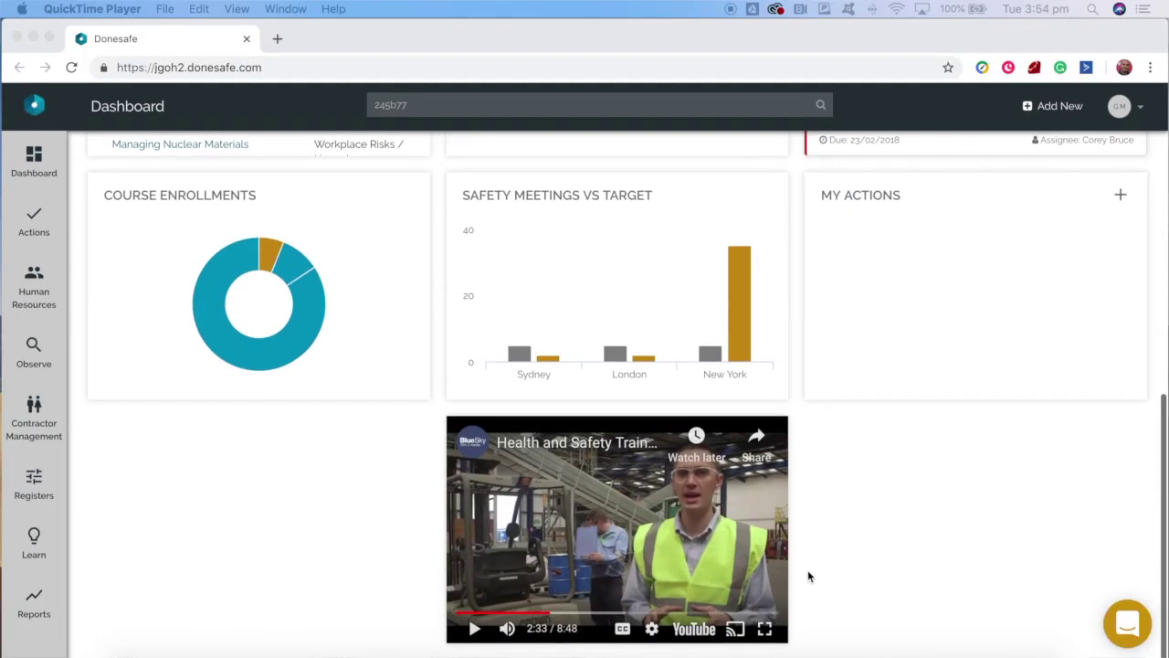
click(583, 574)
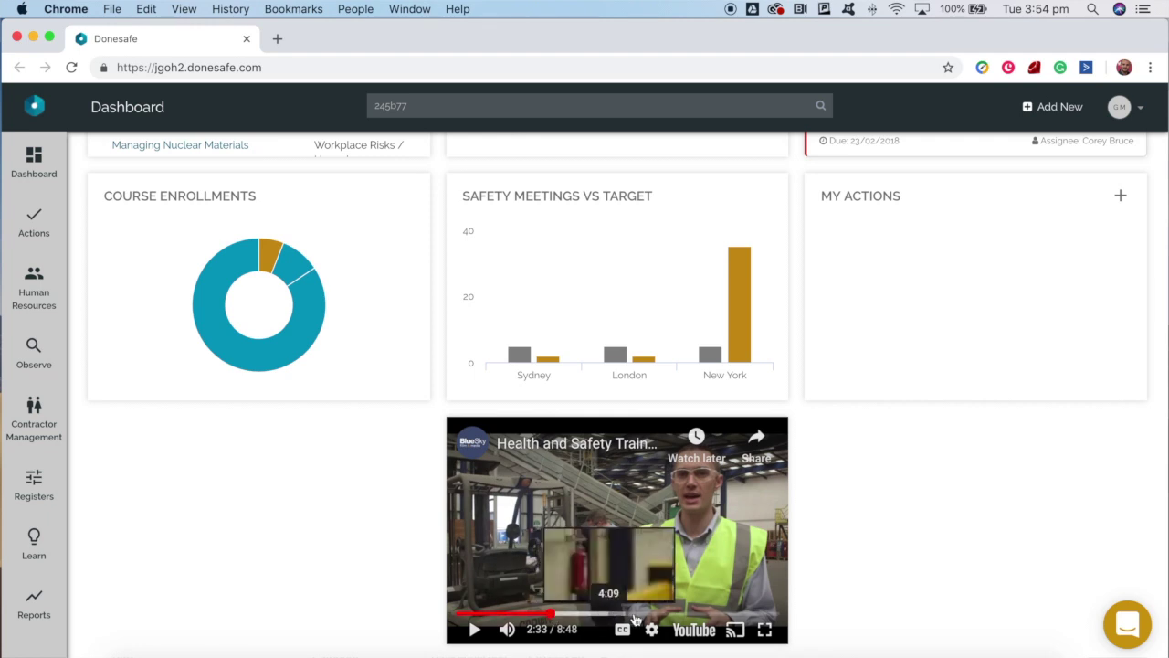
scroll(378, 503, up, 10)
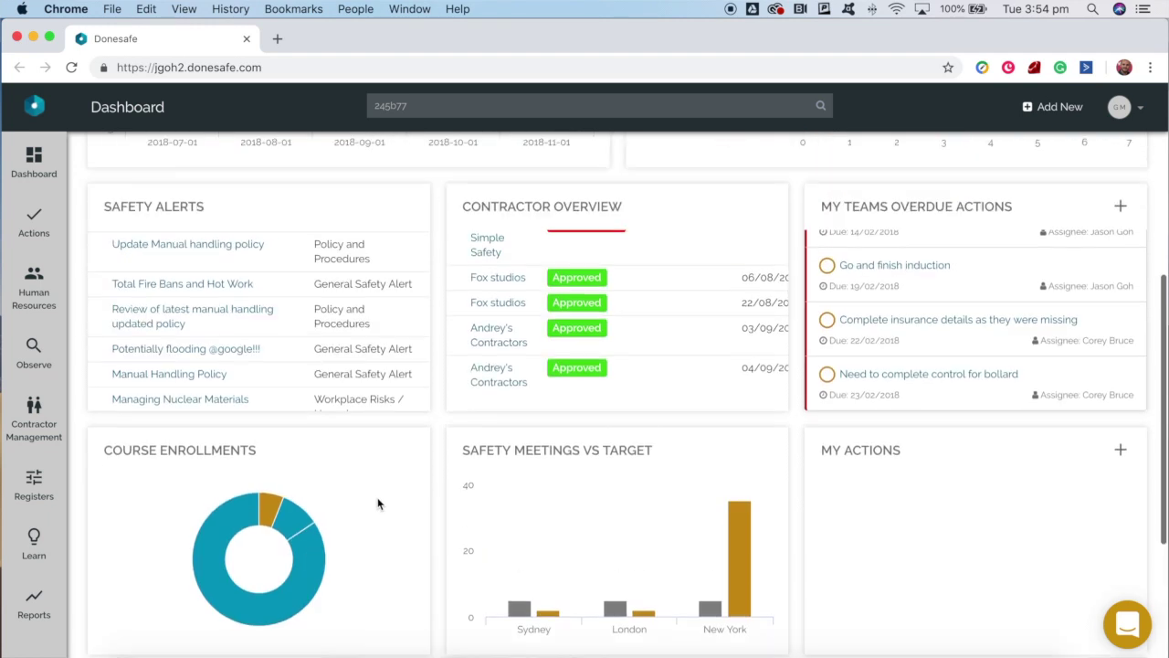
scroll(378, 503, up, 3)
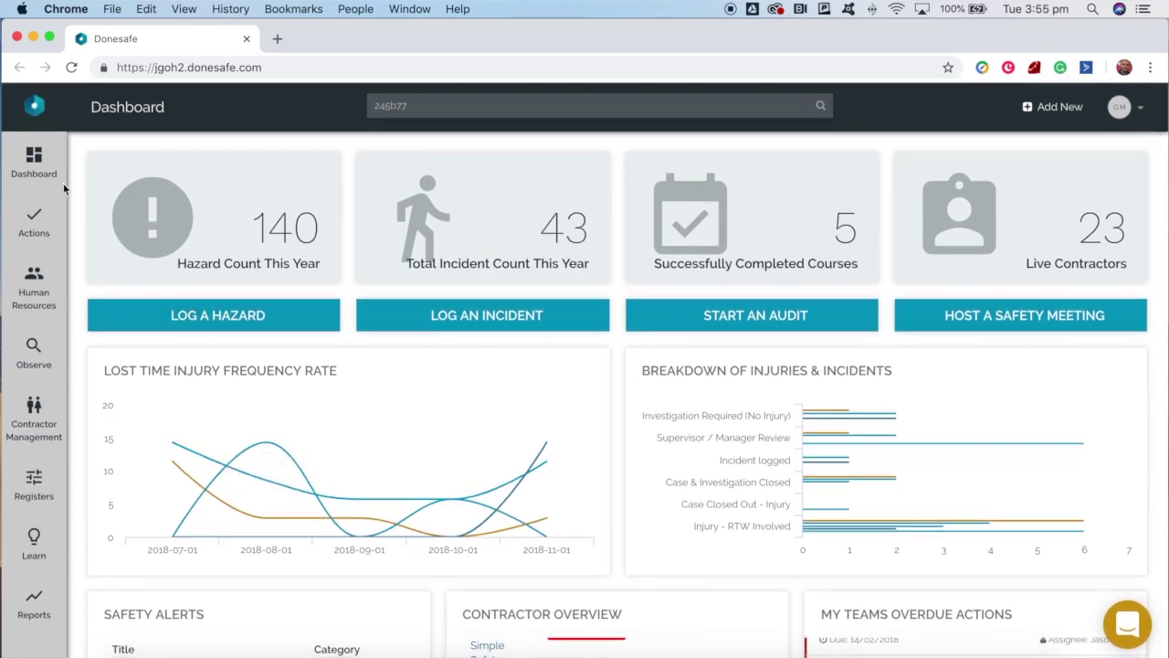
mouse_move(33, 354)
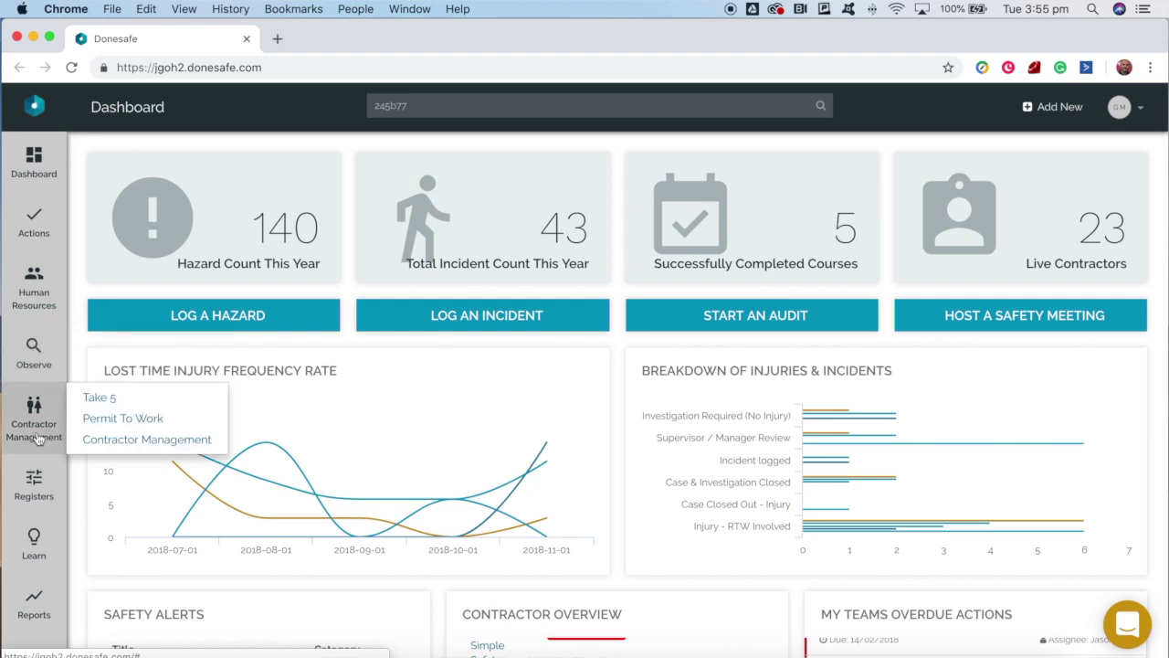
mouse_move(35, 480)
scroll(35, 480, down, 1)
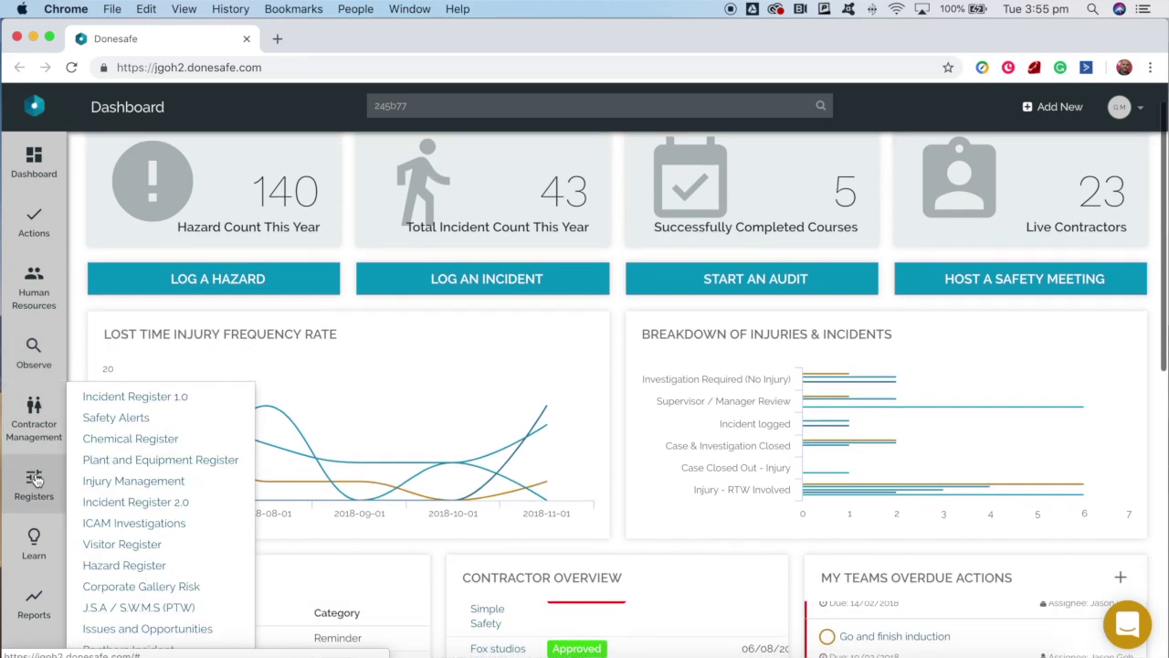
mouse_move(34, 539)
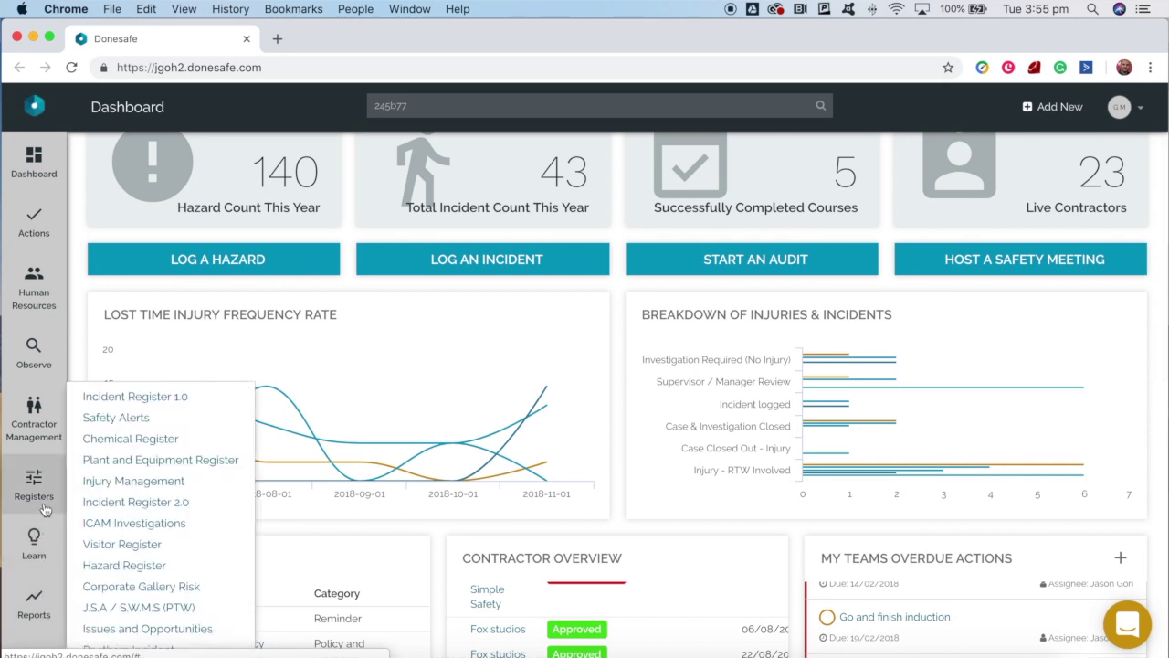
mouse_move(43, 446)
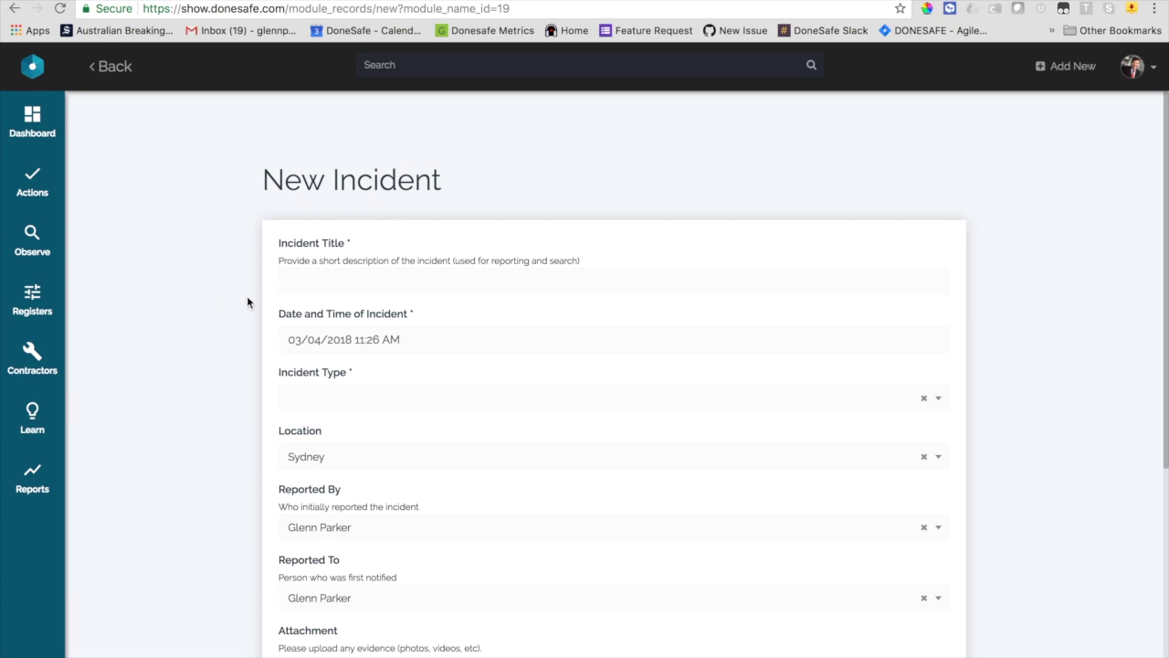
Step: Enter an Incident Title on the new incident stating that the named worker fell off ladders
scroll(249, 301, down, 2)
scroll(249, 305, up, 2)
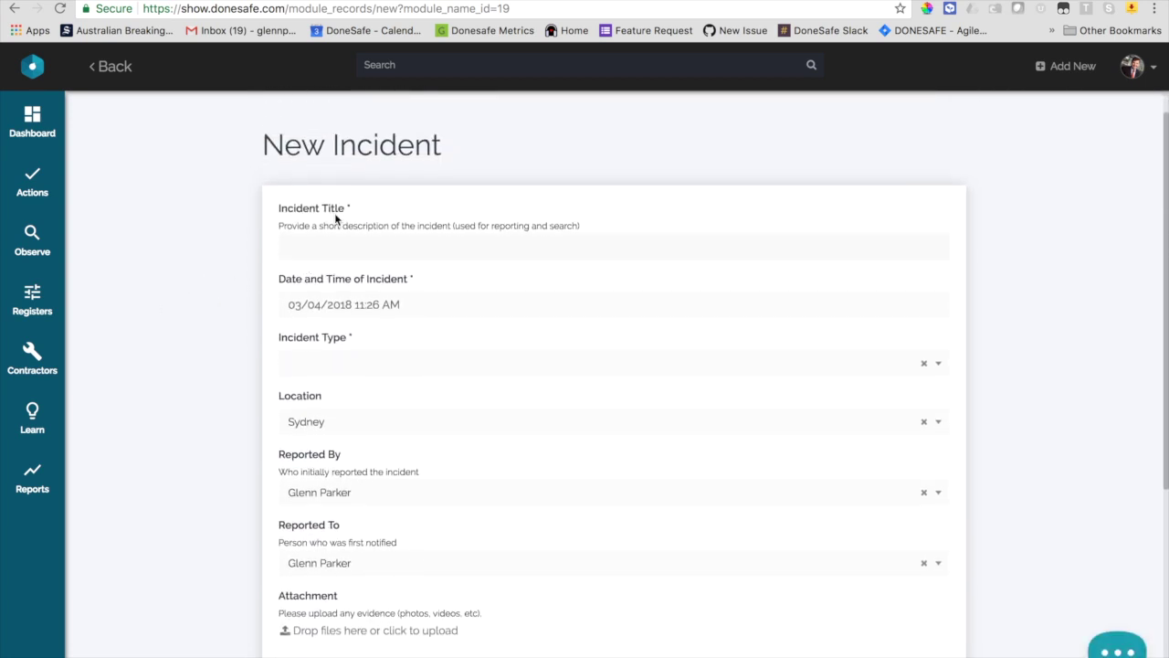
click(335, 264)
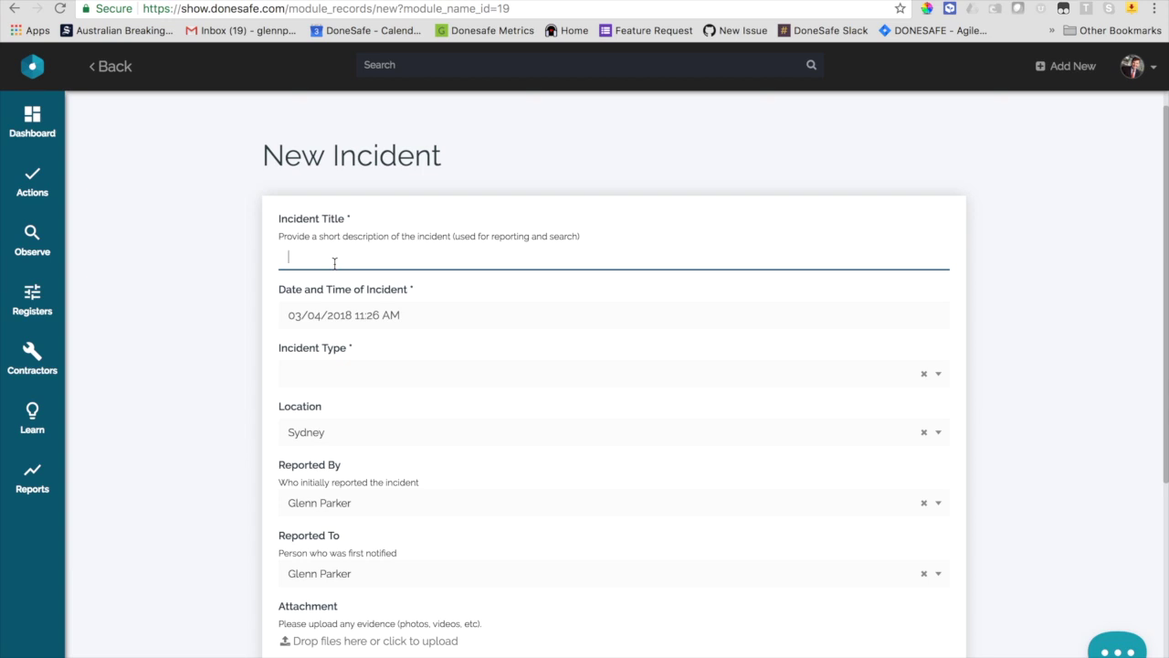
text(Gl)
Step: Set the Incident Type to Safety and answer No to whether the incident involved any products
scroll(277, 341, down, 2)
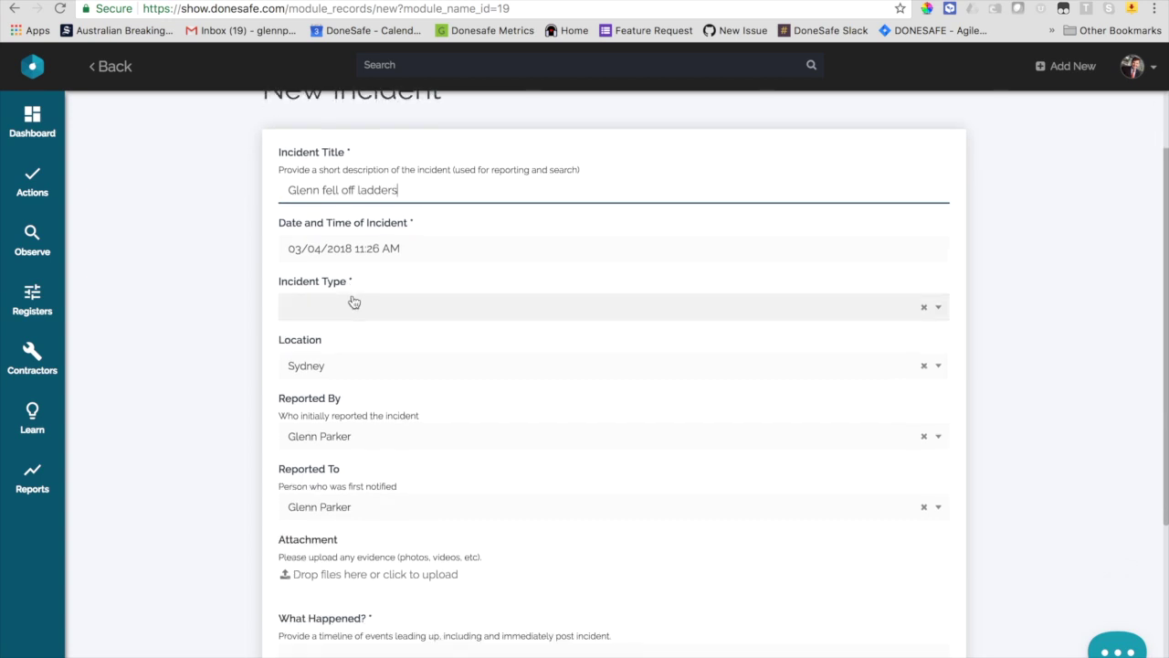
click(354, 302)
click(325, 375)
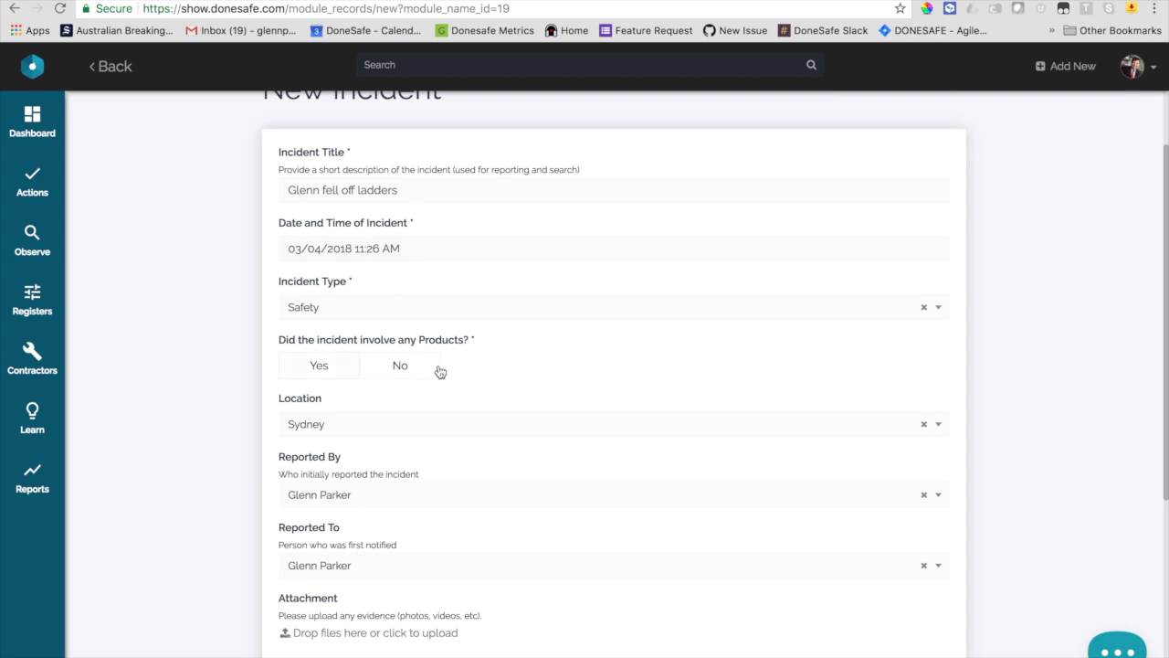
click(407, 367)
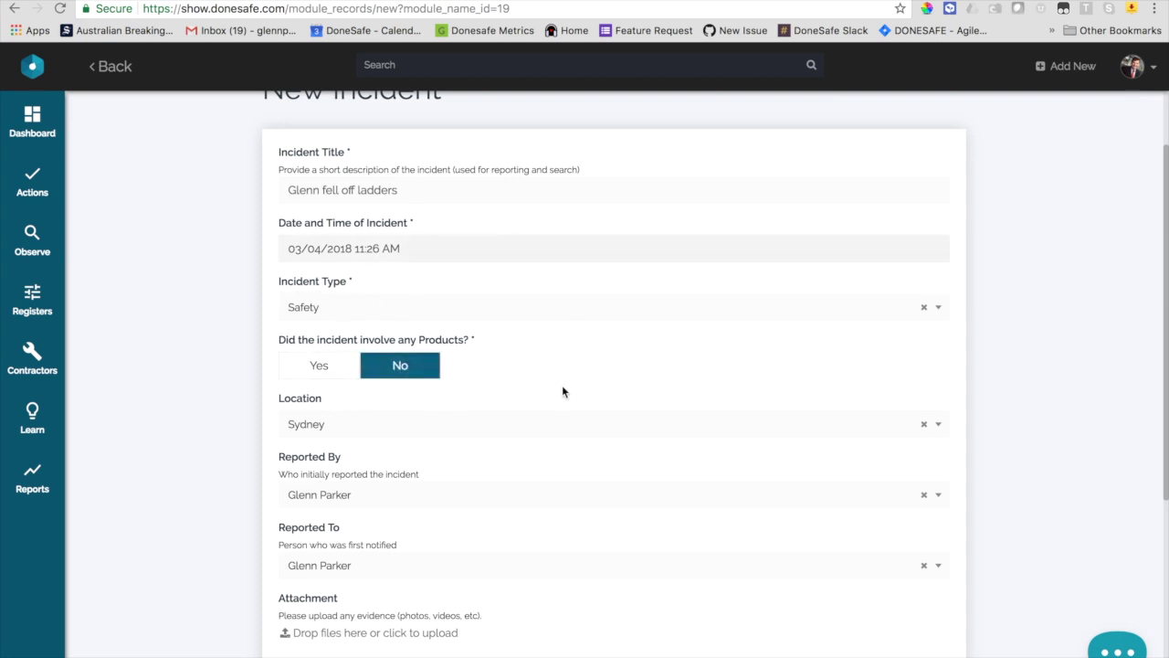
Step: State under What Happened that the worker fell off when installing the lightbulb, and complete the incident form with no witnesses
scroll(465, 454, down, 5)
click(332, 490)
text(glenn)
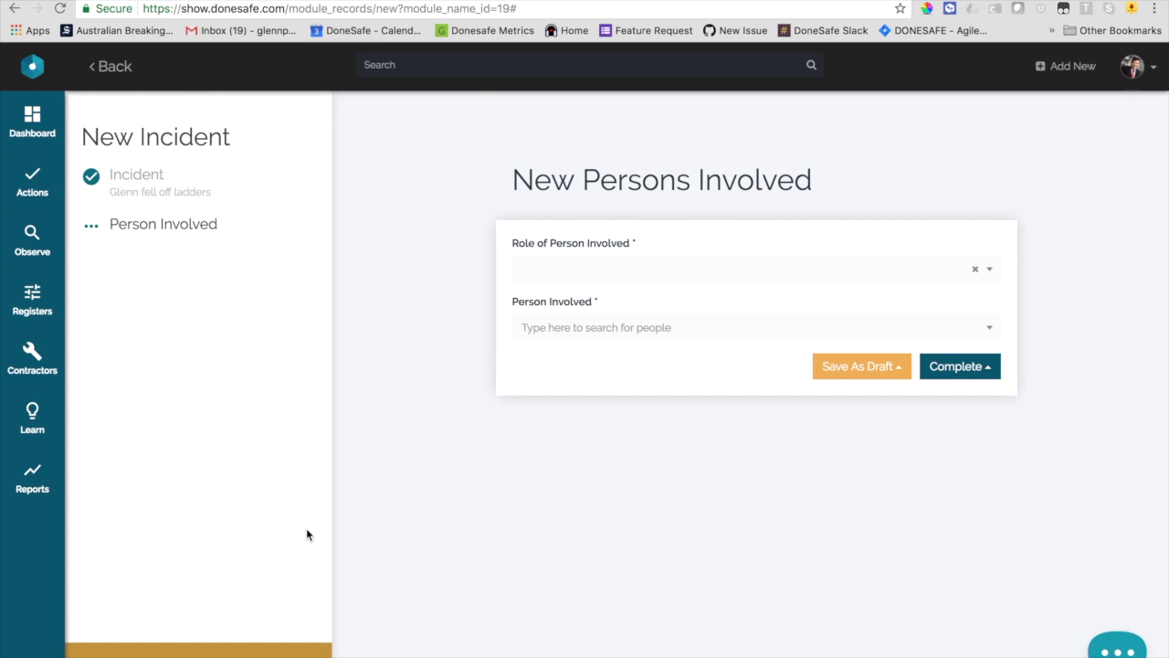
Step: Set the role to Person Affected (Injured or Directly Involved) and choose the injured worker as the person involved
click(582, 272)
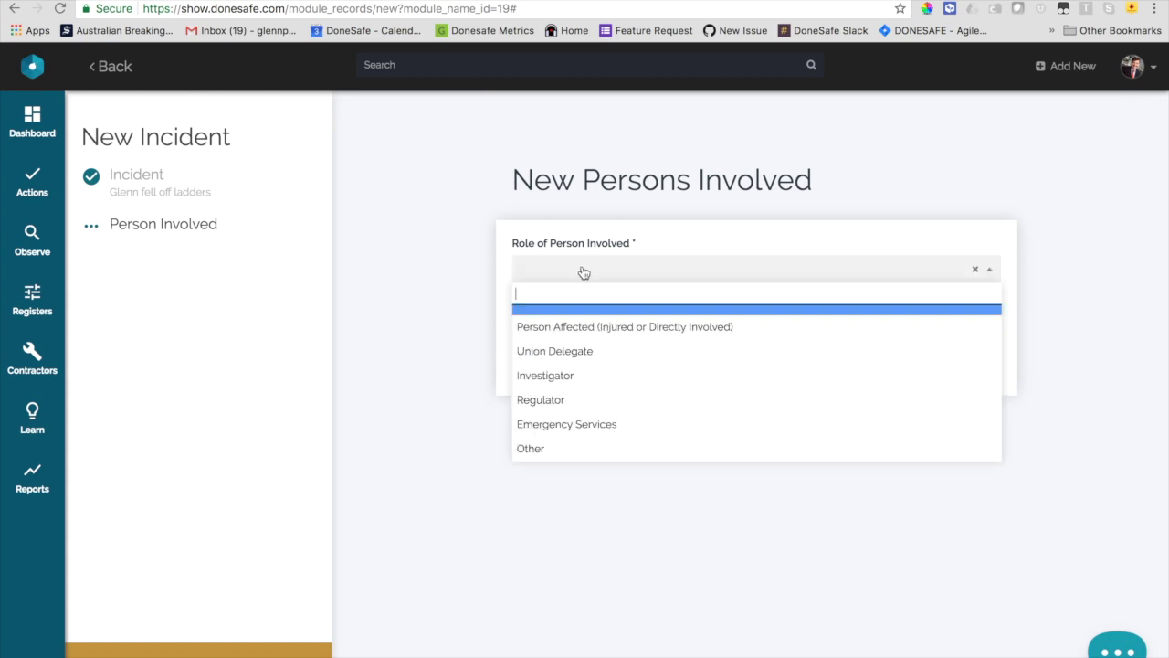
click(632, 330)
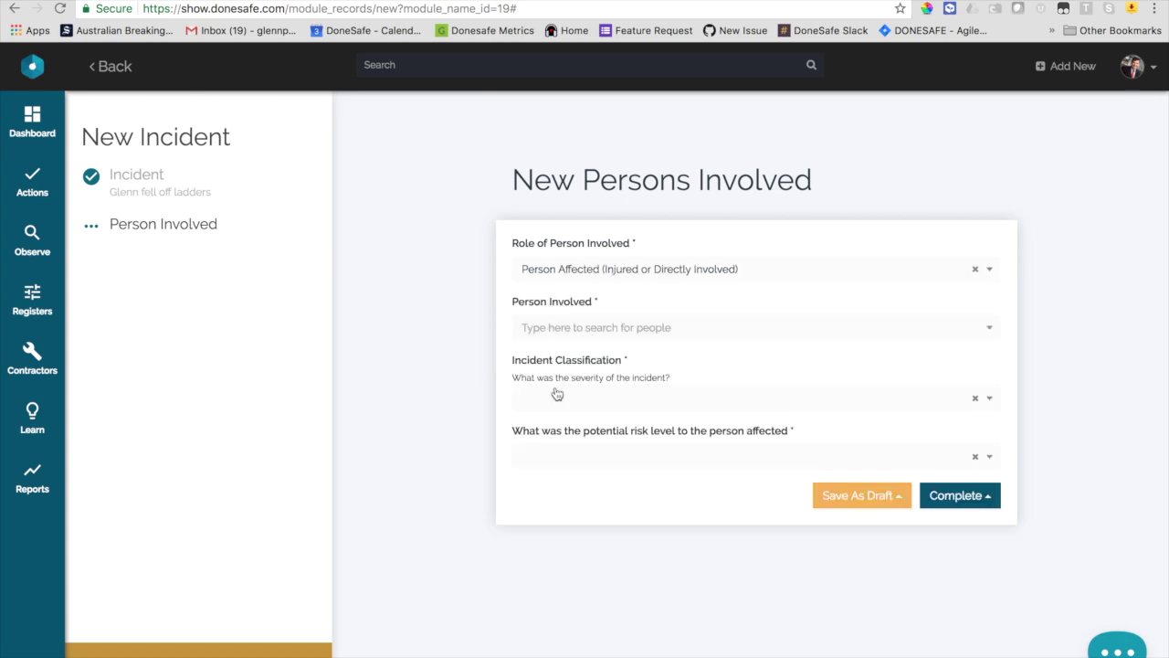
click(585, 327)
text(glenn)
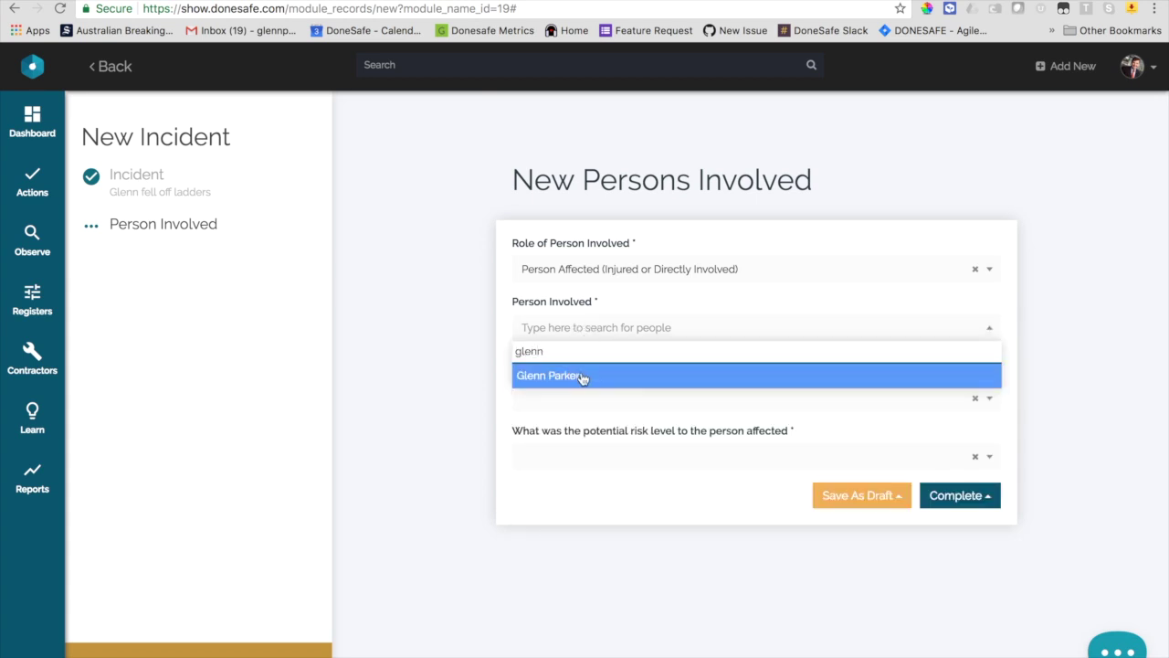
click(582, 377)
Step: Set the Incident Classification of the person involved to Lost Time Injury
click(592, 403)
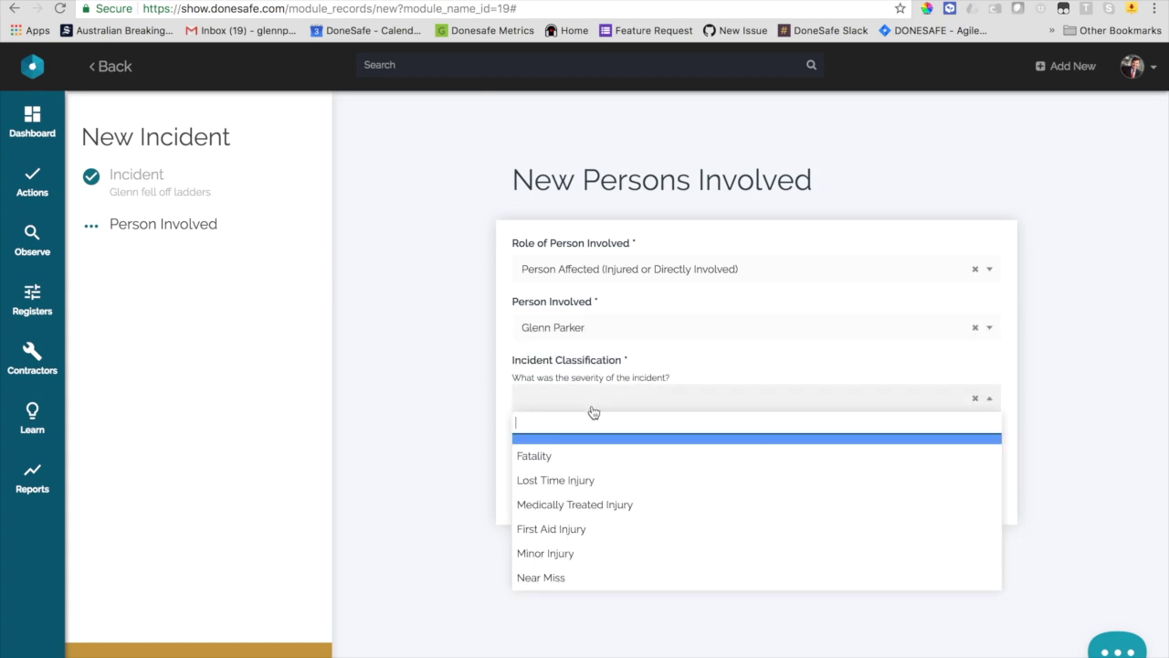
click(592, 481)
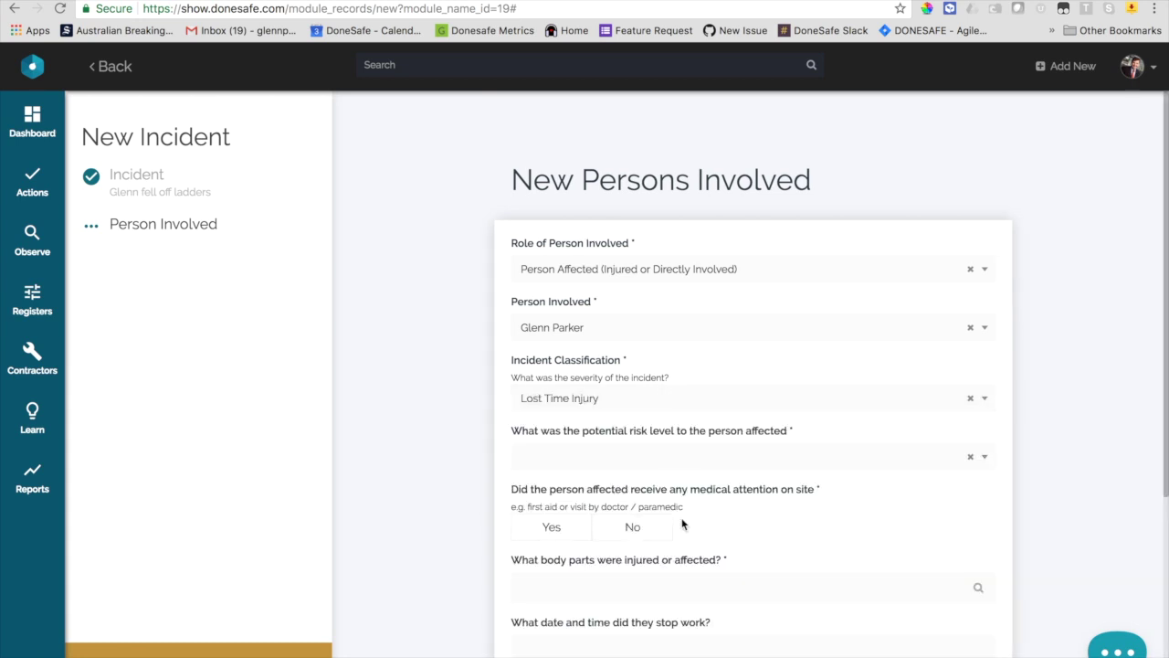
scroll(640, 485, down, 2)
Step: Classify the incident as Near Miss with Medium Risk to the person affected, and complete the section with Continue
click(594, 297)
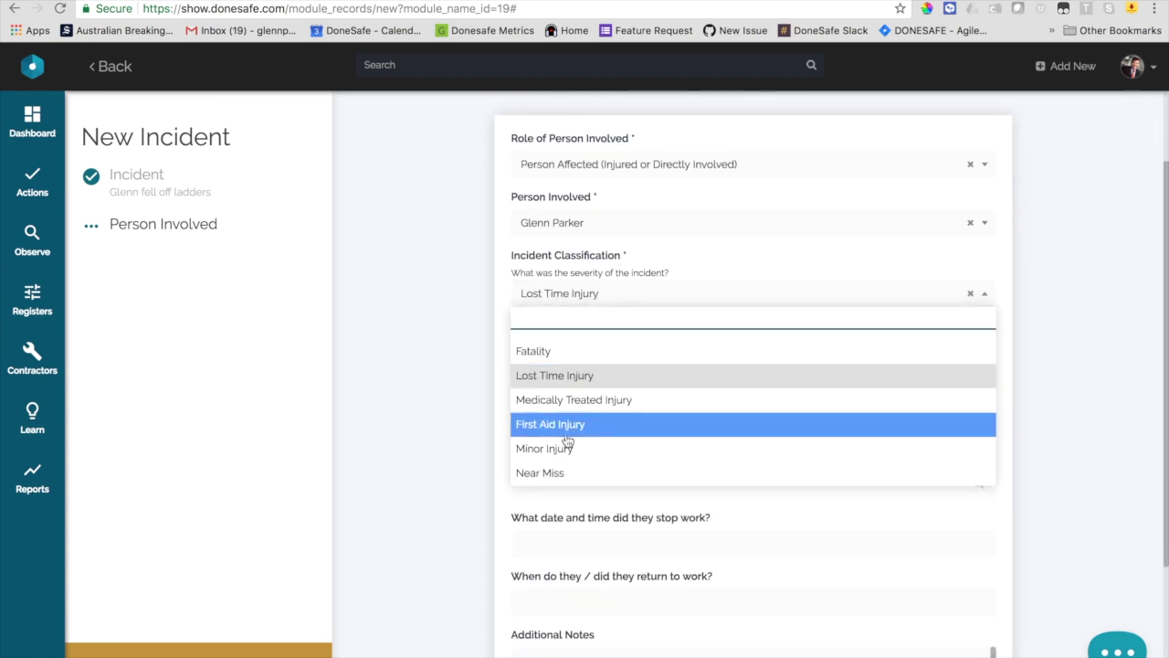
click(551, 472)
click(606, 465)
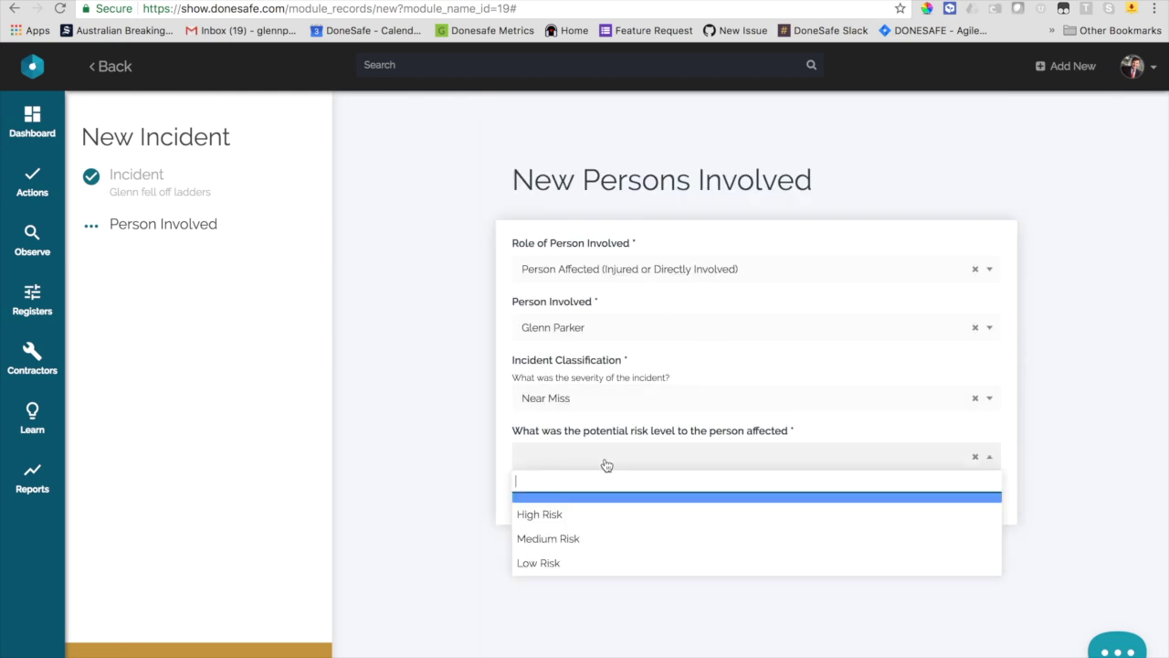
click(553, 538)
click(957, 495)
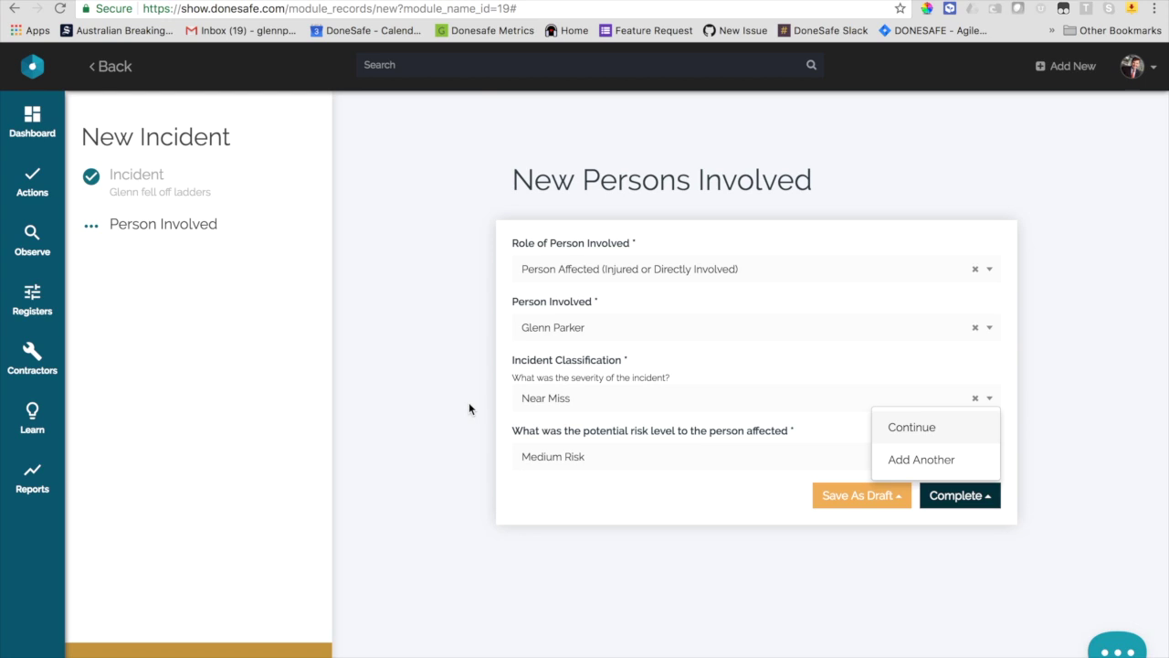
click(916, 425)
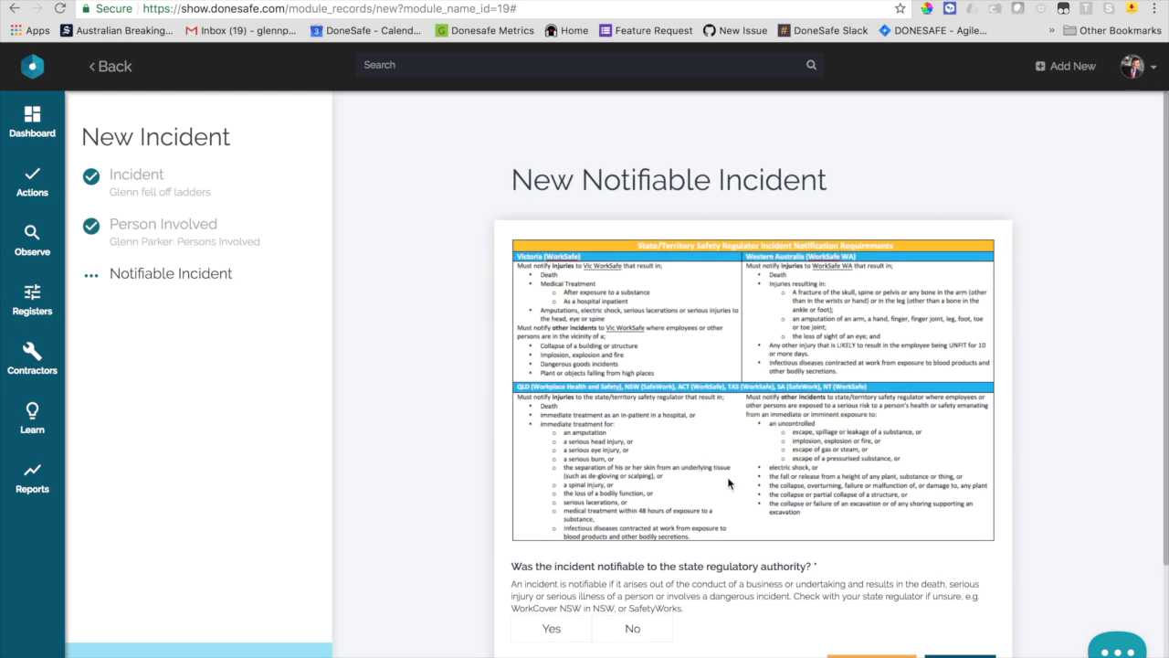
Step: Answer No to whether the incident was notifiable to the state regulatory authority, and complete the Notifiable Incident section
scroll(709, 380, down, 2)
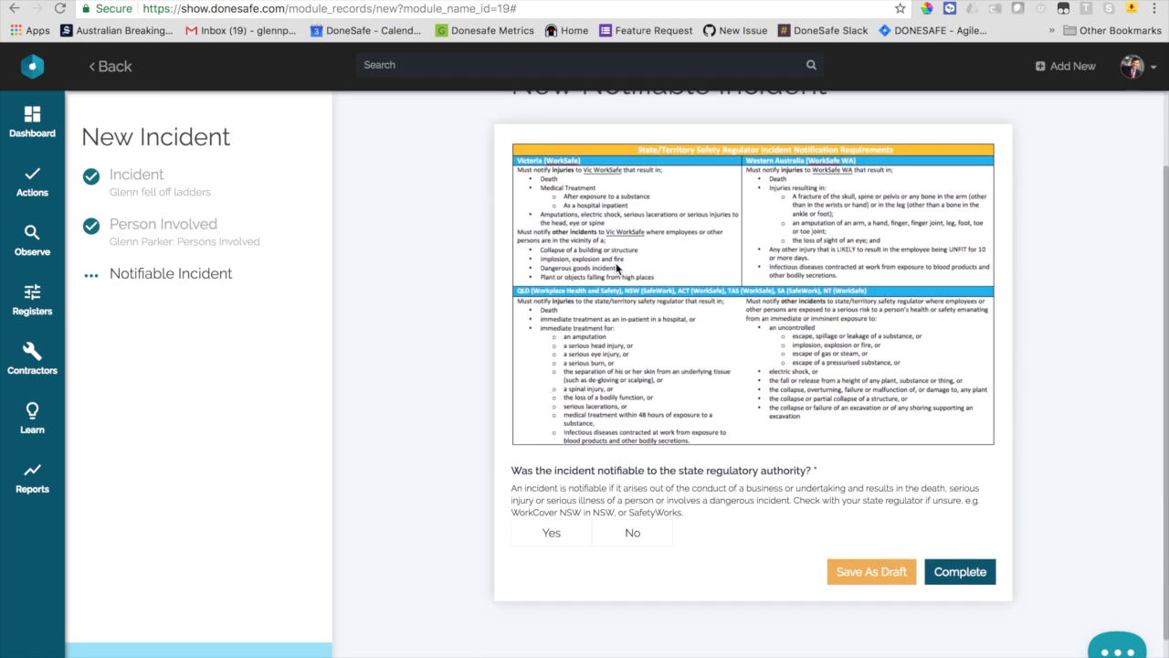
click(632, 533)
click(957, 574)
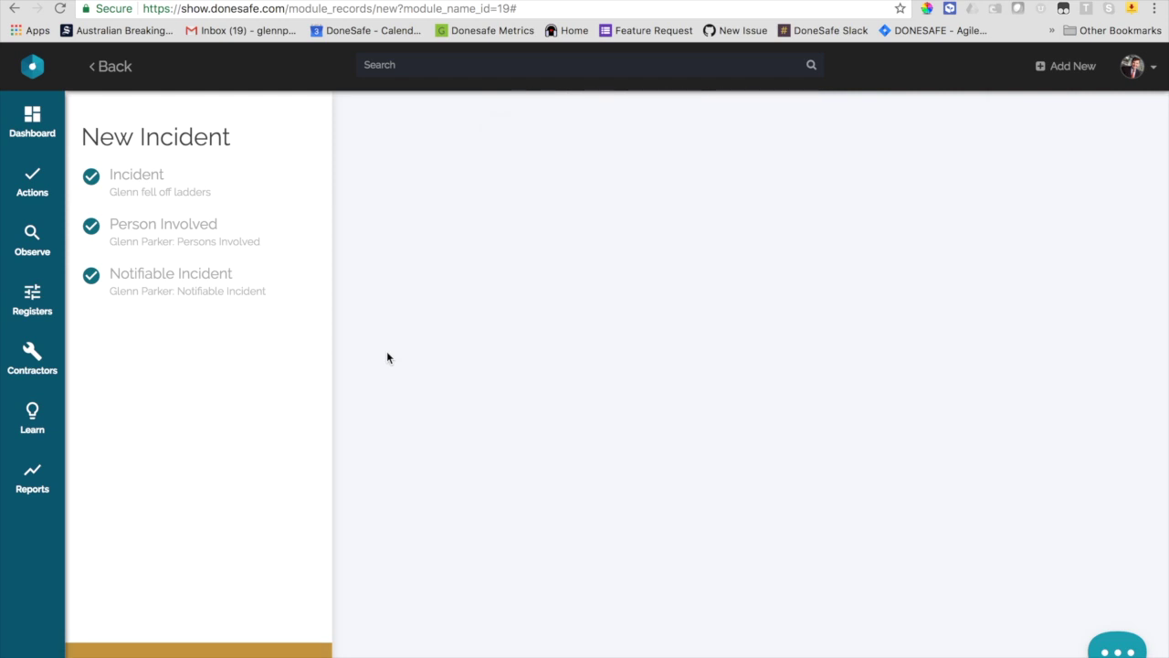
click(698, 430)
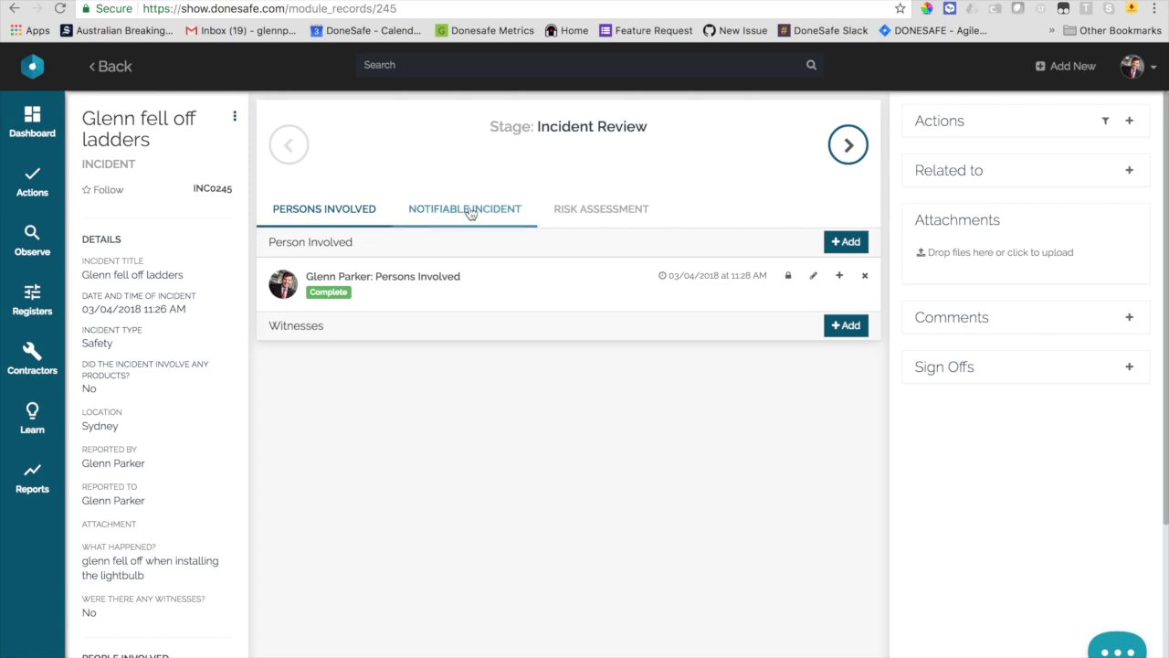
Step: Add a Risk Assessment to the incident record, scoring the risk potential as Possible likelihood with Minor consequence, and complete it
click(596, 214)
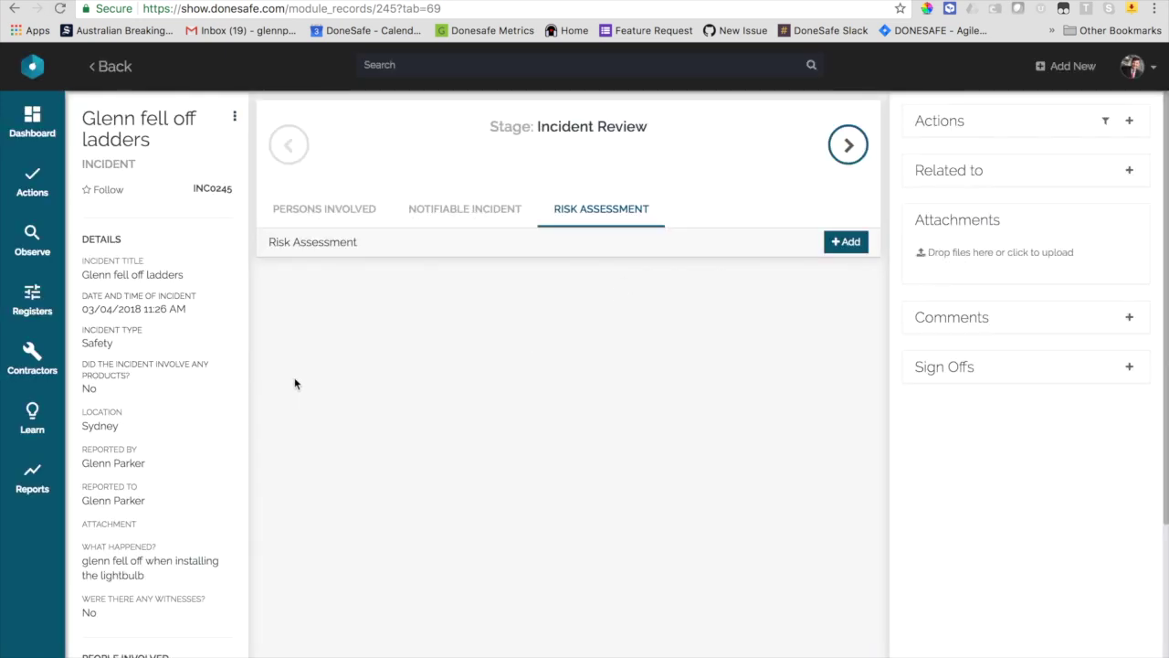
click(836, 245)
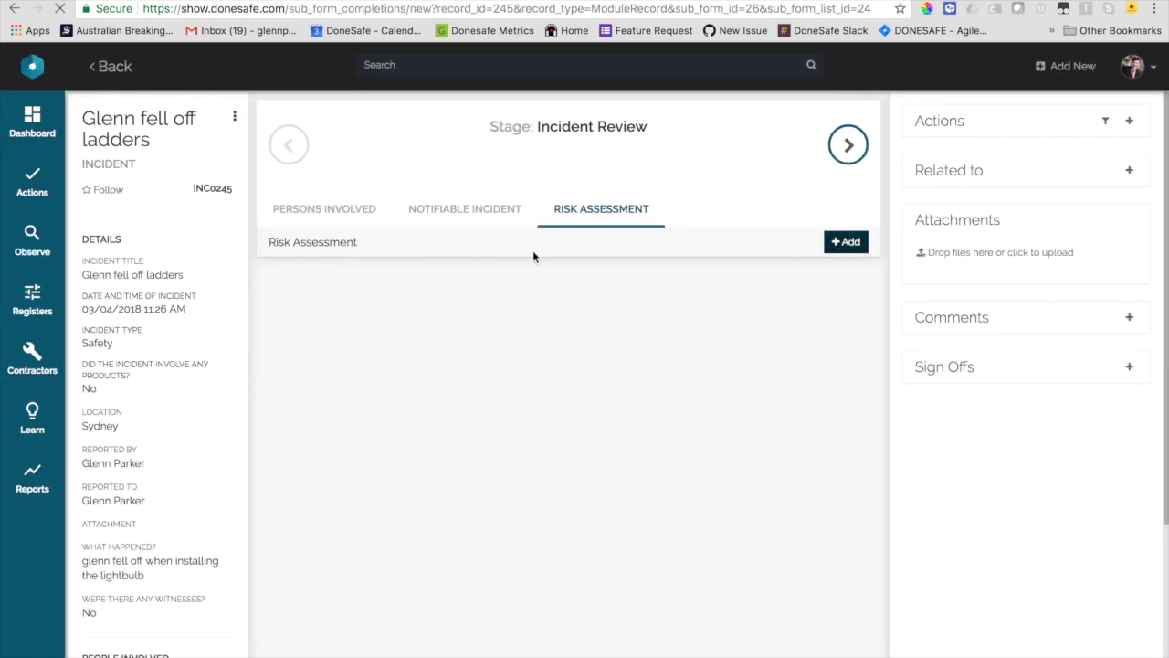
click(604, 380)
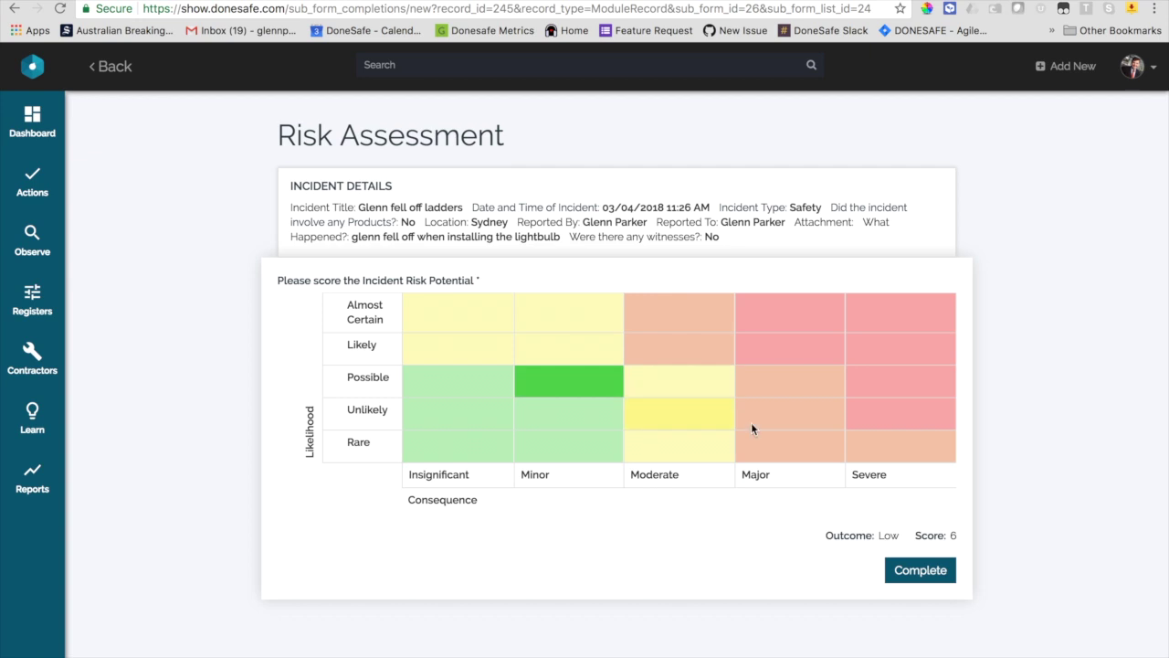
click(923, 570)
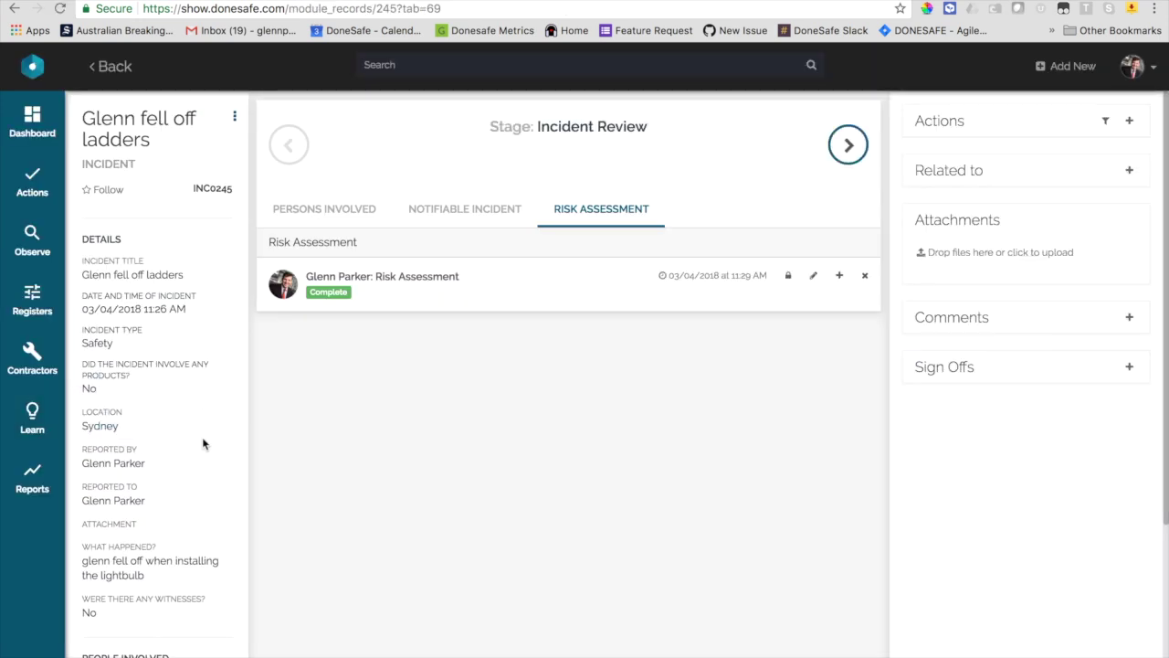
Step: Start a new Audits/Checklist record using the Fatigue Assessment checklist, and complete its opening form
mouse_move(41, 291)
mouse_move(41, 254)
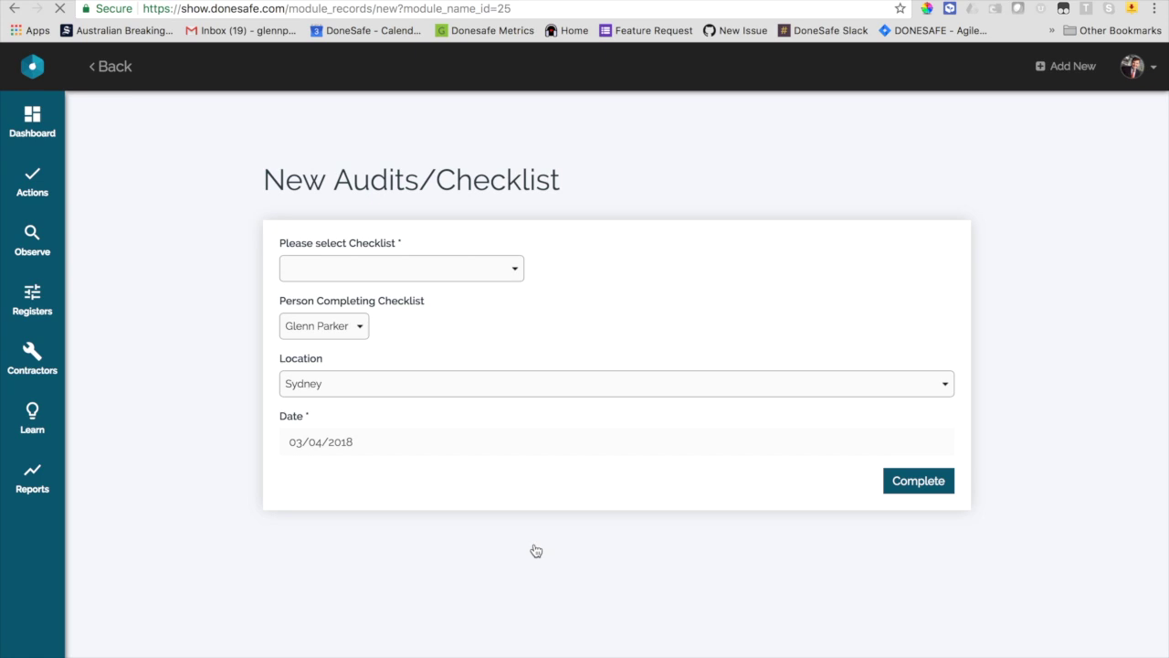
click(438, 271)
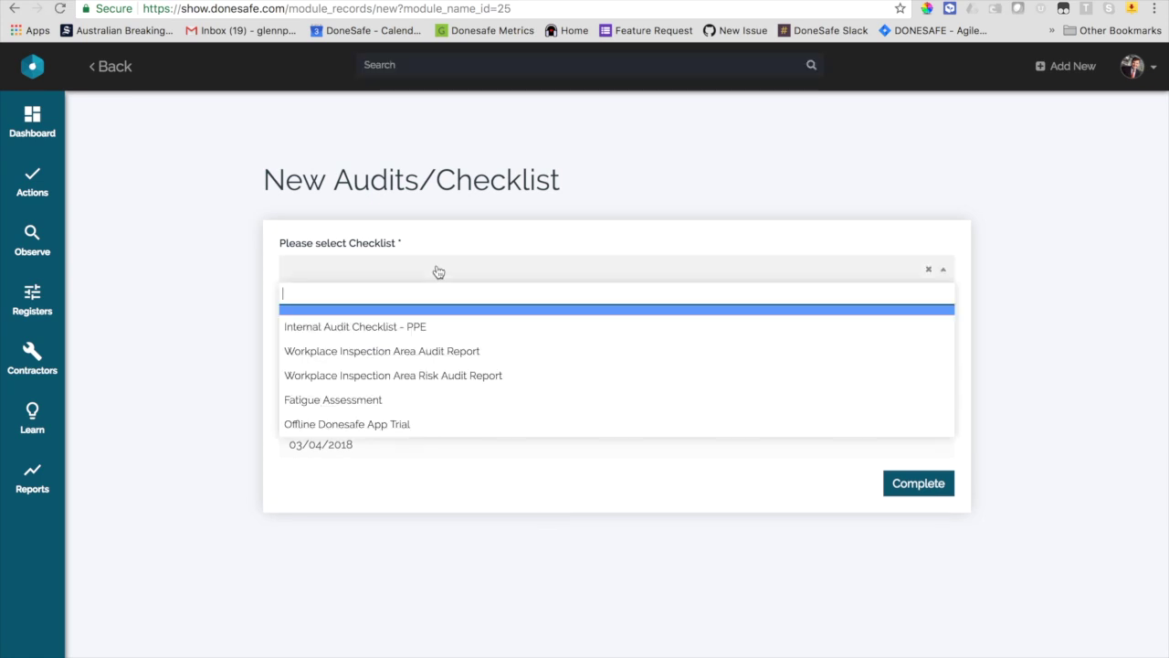
click(364, 400)
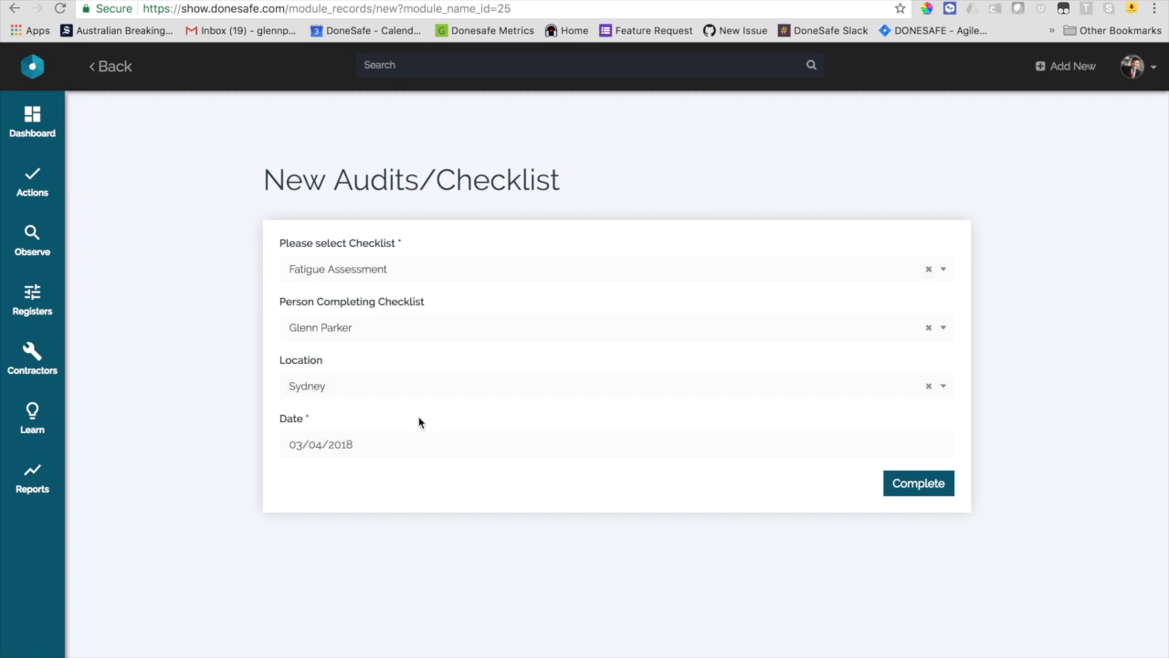
click(909, 486)
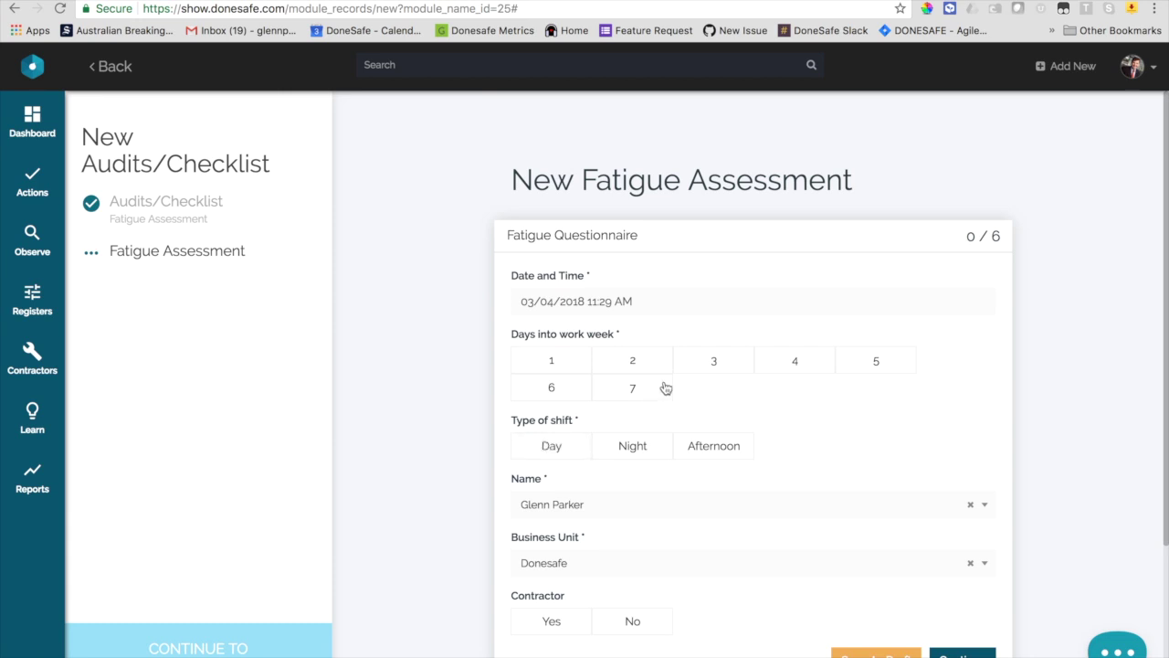
Step: Answer the Fatigue Questionnaire with 3 days into the work week, Night shift, and No for Contractor
click(715, 363)
click(630, 447)
click(633, 620)
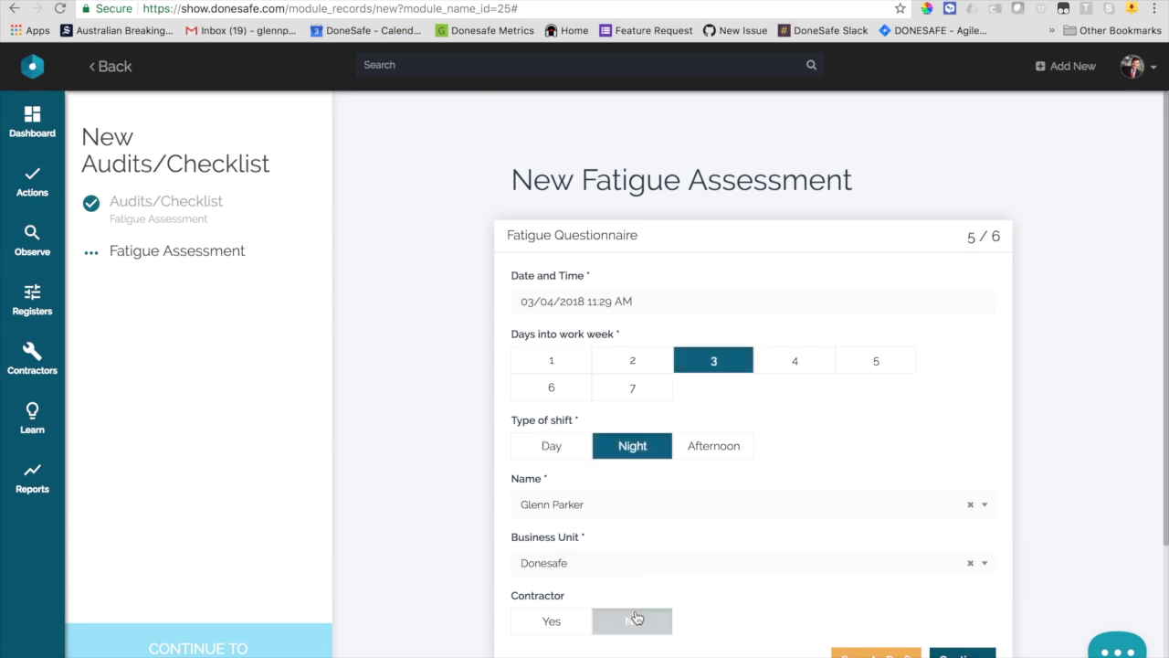
Step: Record Manual work and Driving vehicles / Operating Plant or Machinery as applicable tasks, and set Task Focus to Difficulty in completing task
scroll(525, 475, down, 5)
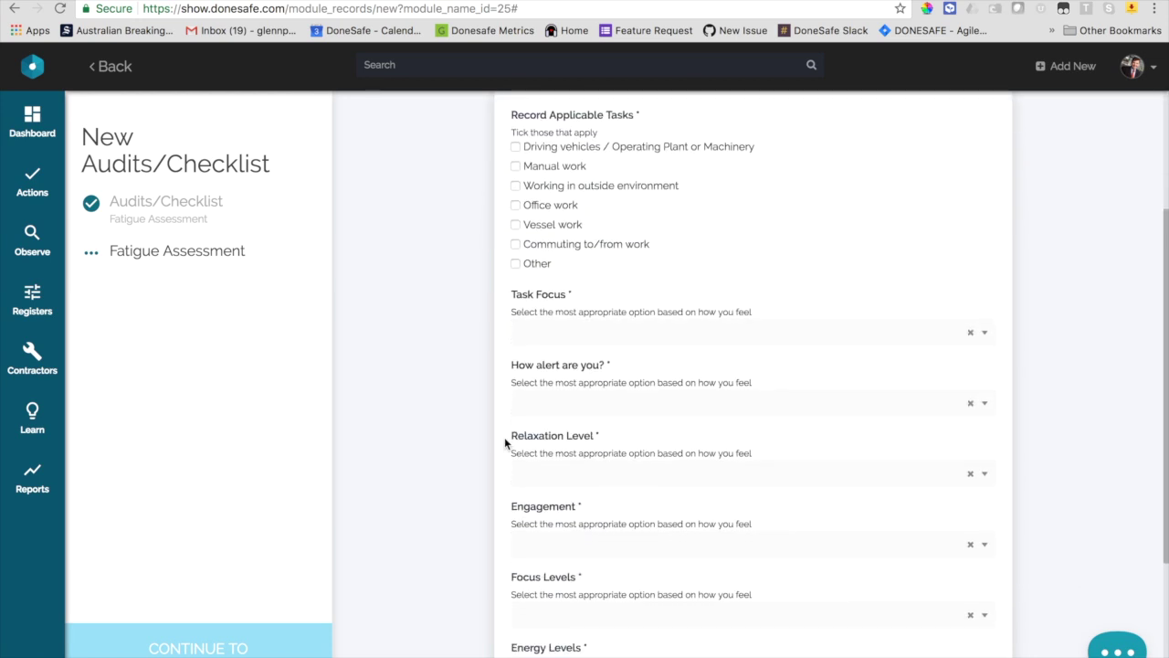
scroll(463, 377, up, 2)
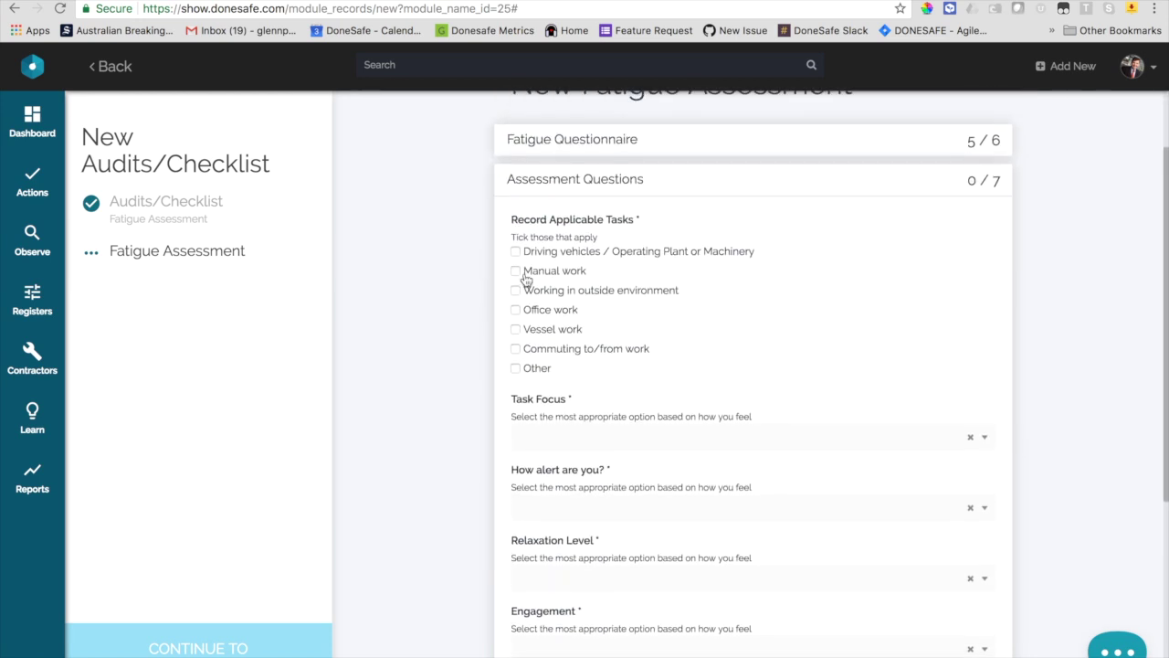
click(516, 271)
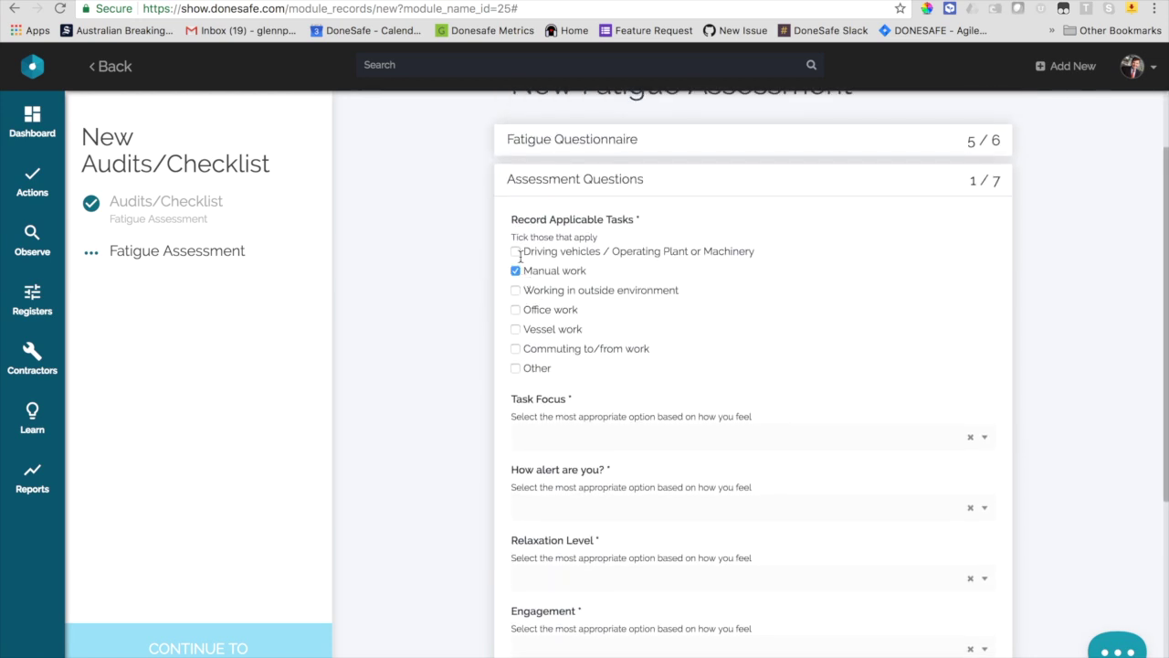
click(561, 438)
click(606, 548)
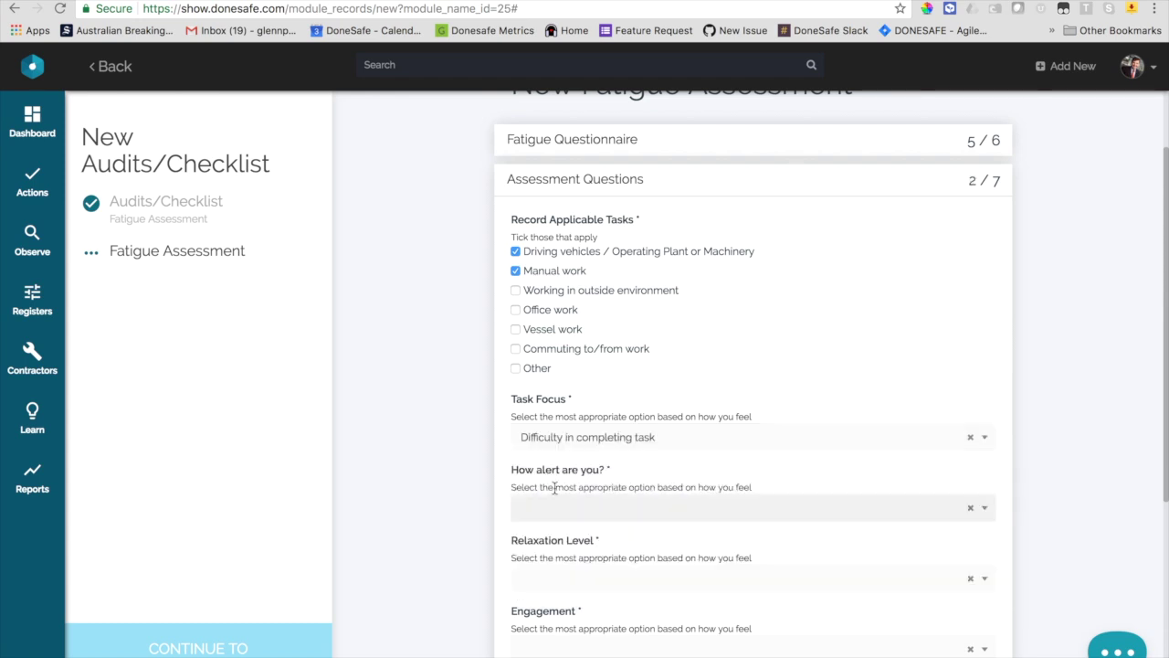
Step: Set the alertness answer to Occasional yawning and the Relaxation Level to Relaxed
click(573, 514)
click(564, 613)
scroll(571, 585, down, 1)
click(558, 540)
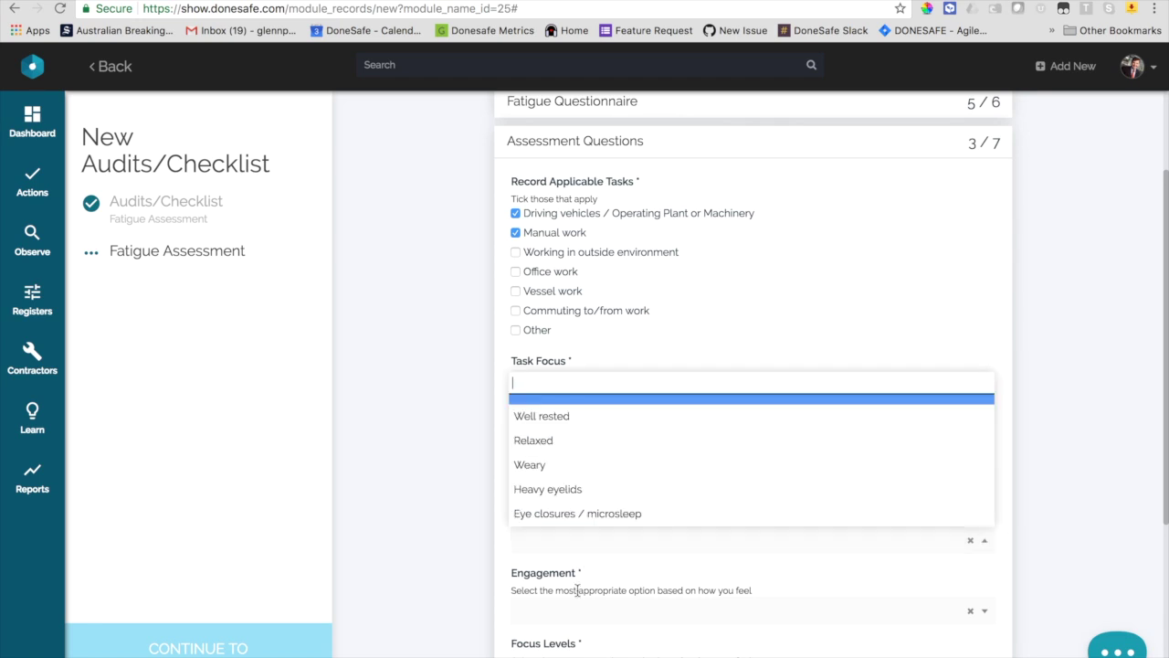
click(566, 441)
Step: Answer the Engagement and Focus Levels questions, set Energy Levels to Lethargic, and complete the fatigue assessment
scroll(570, 528, down, 1)
scroll(570, 528, down, 1)
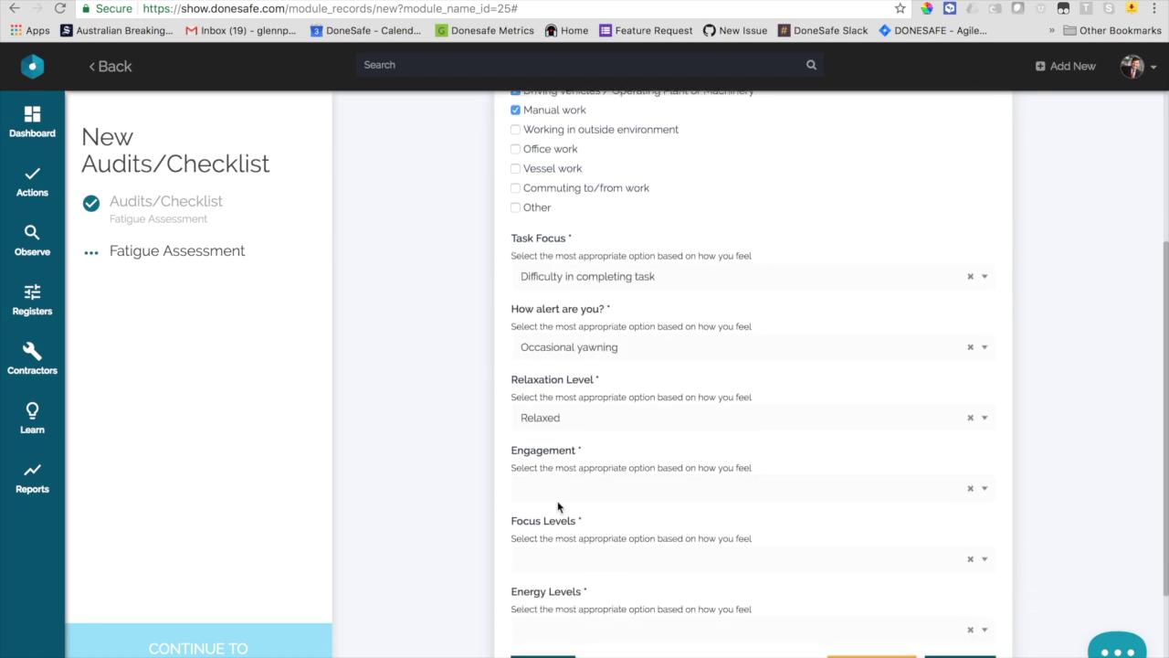
click(559, 497)
click(563, 616)
click(557, 558)
click(593, 514)
click(581, 629)
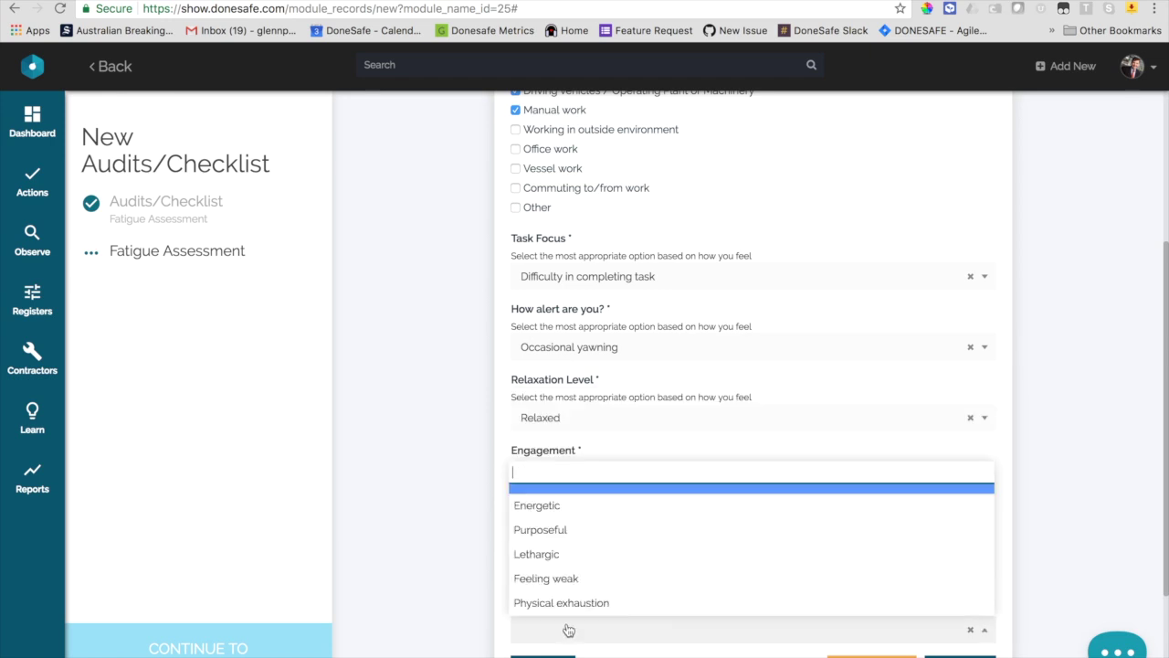
click(583, 560)
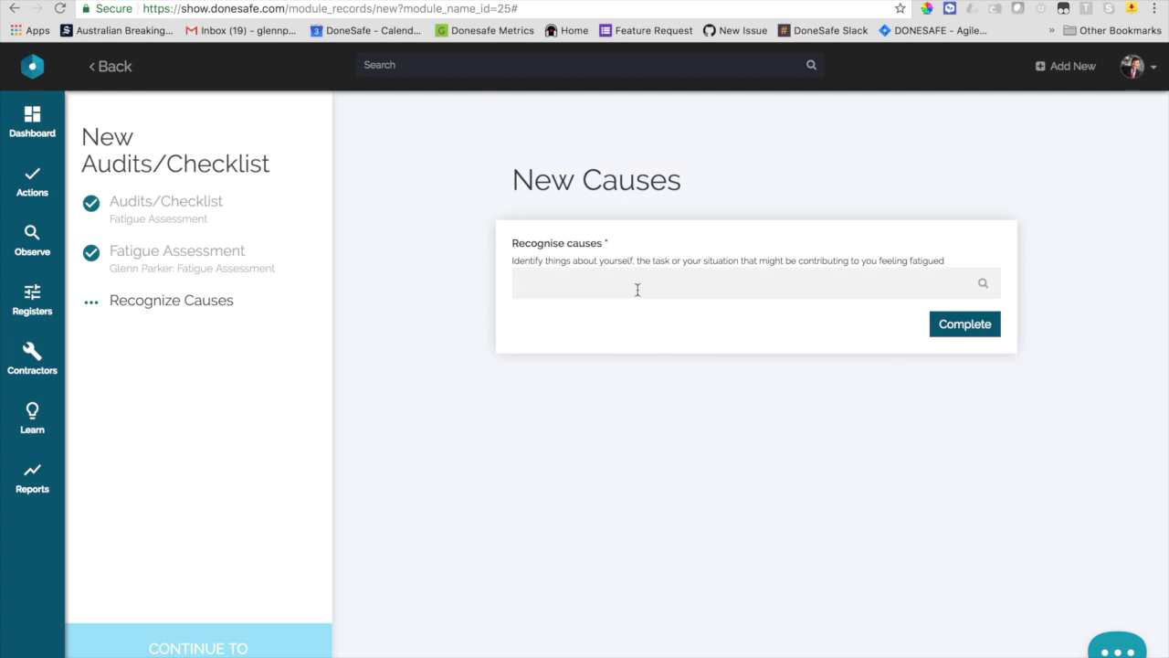
Step: Choose a contributing cause under Recognise causes, and complete the Causes form
click(637, 285)
click(581, 359)
click(937, 348)
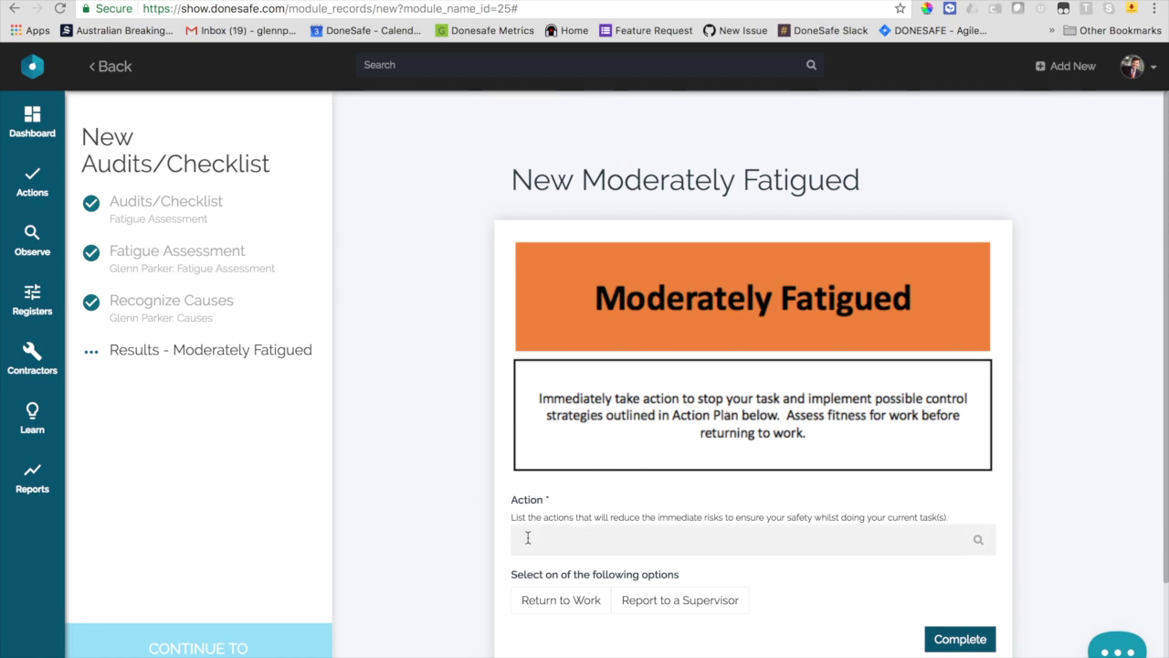
Step: Add the actions Remove from safety sensitive work and Additional assistance on task required, select Return to Work, and finish the checklist to open its record
click(578, 431)
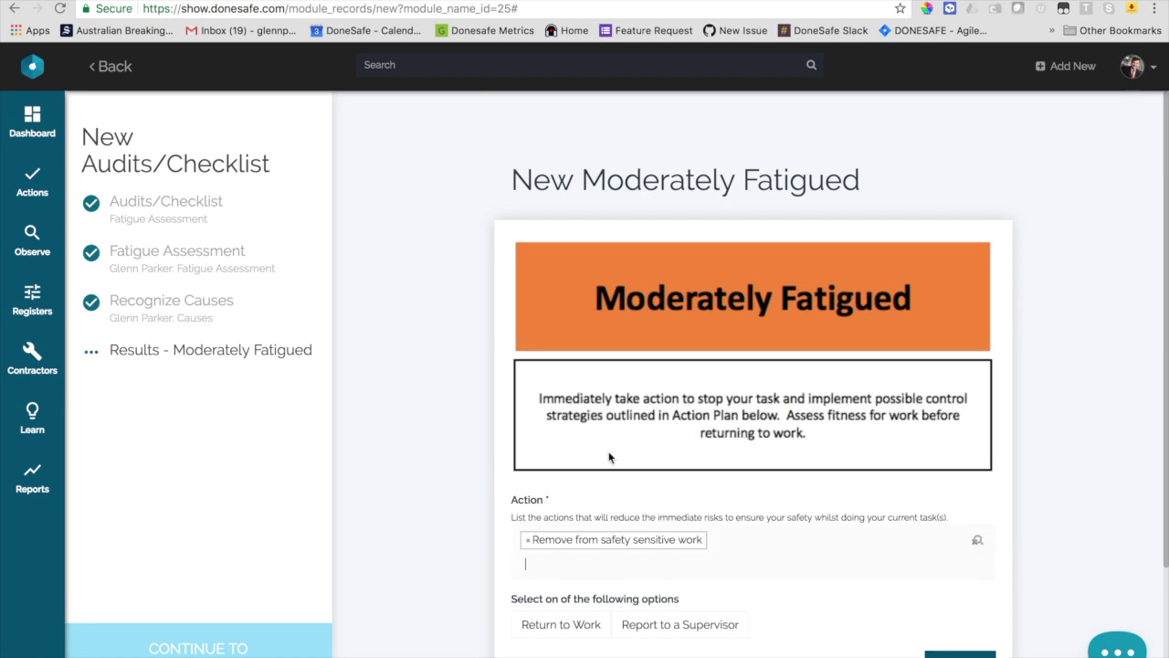
click(574, 565)
click(639, 480)
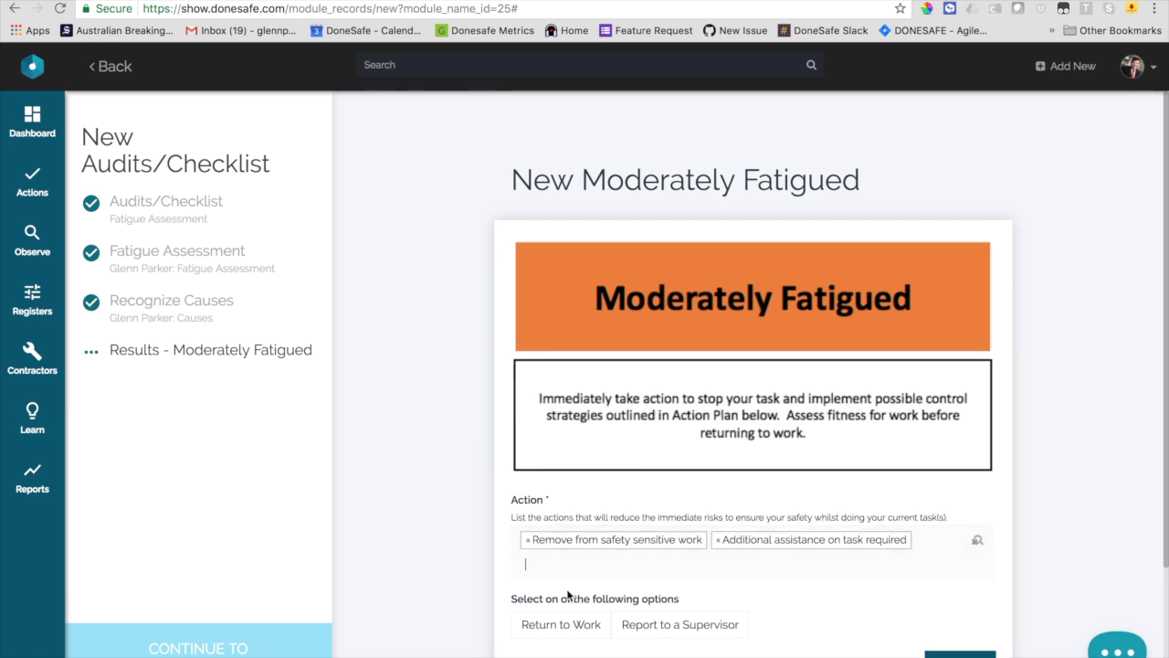
click(581, 629)
click(960, 654)
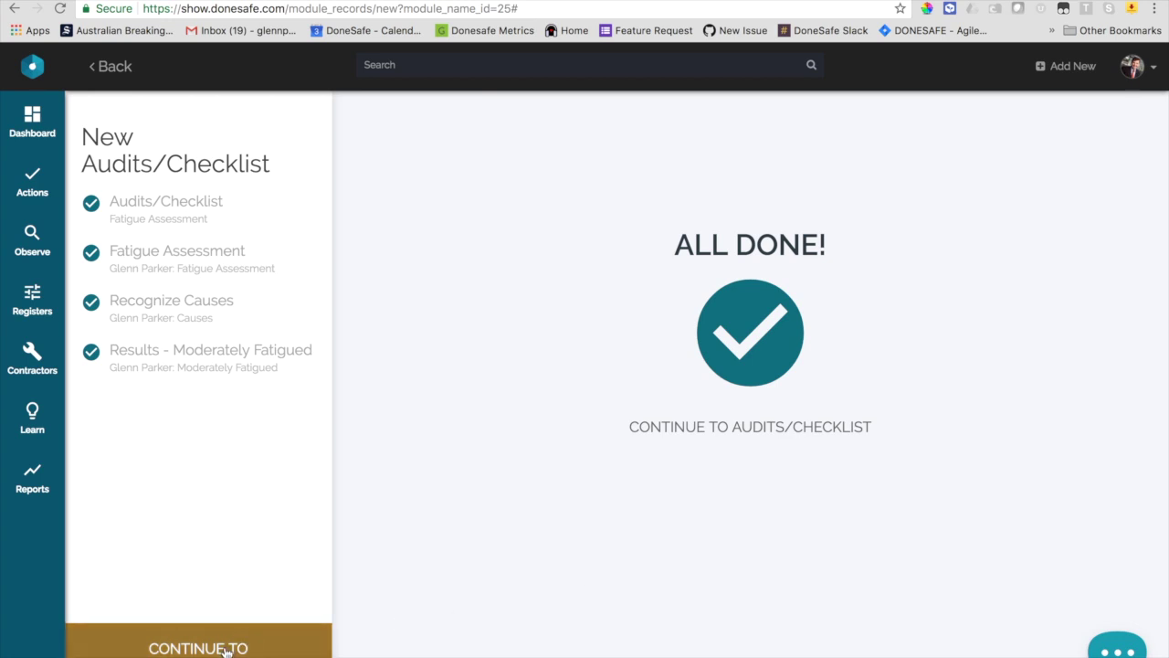
click(219, 648)
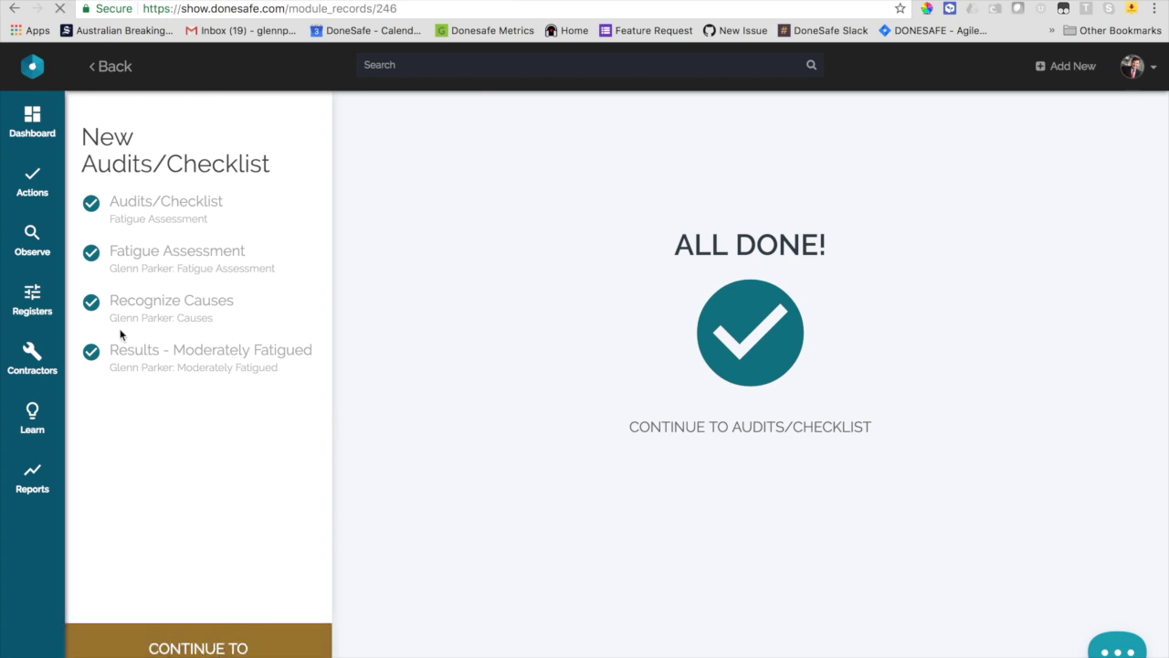
Step: Look over the Observe and Registers modules, and view the Total Fire Bans and Hot Work entry in the Knowledge Base
mouse_move(25, 345)
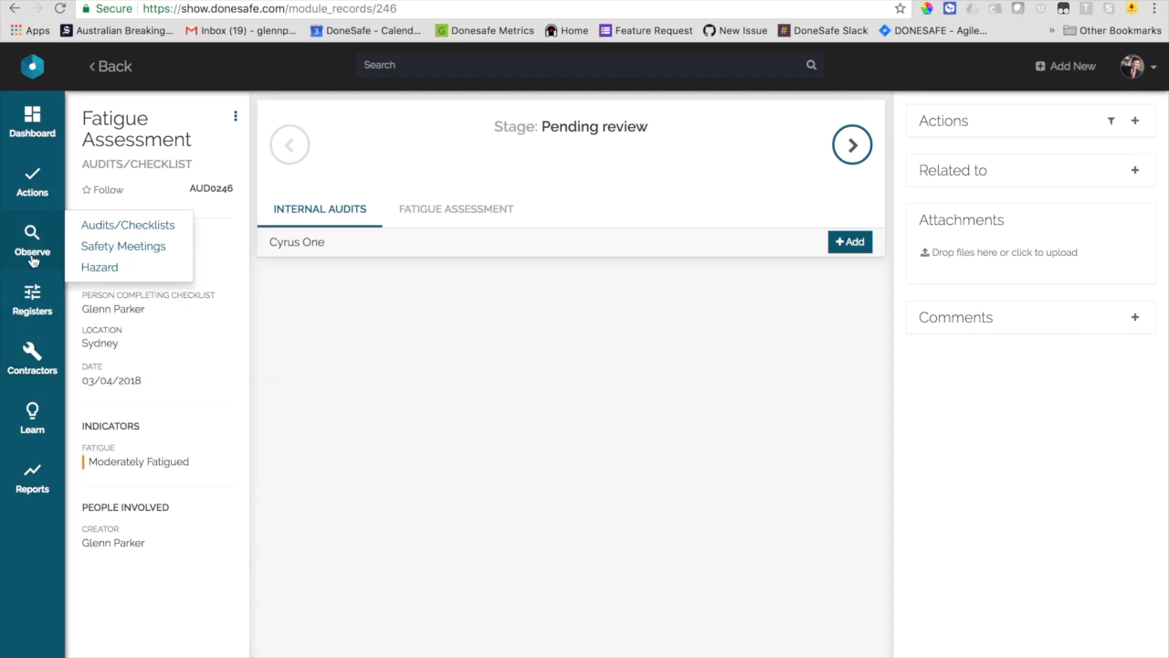
mouse_move(33, 301)
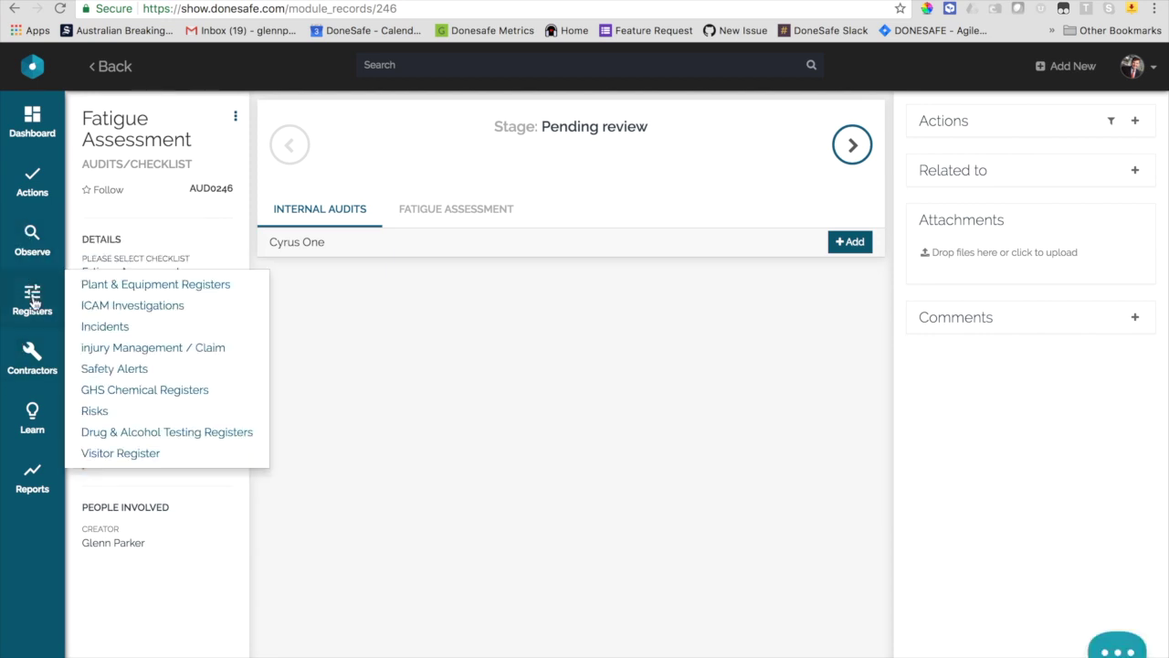
click(114, 403)
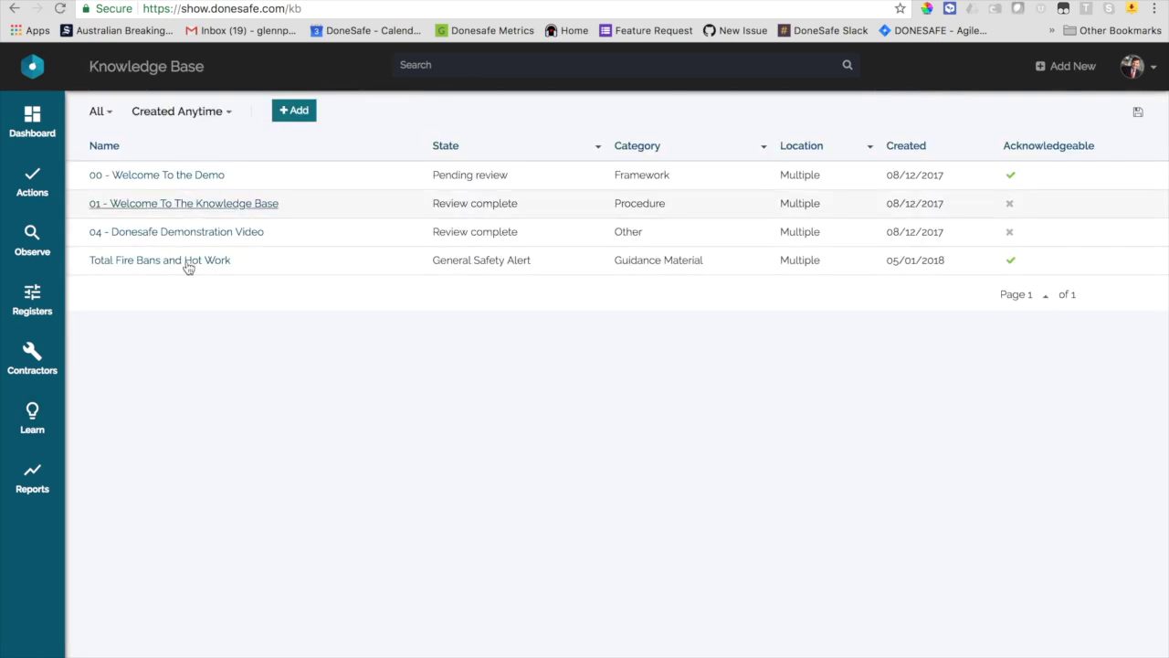
click(180, 262)
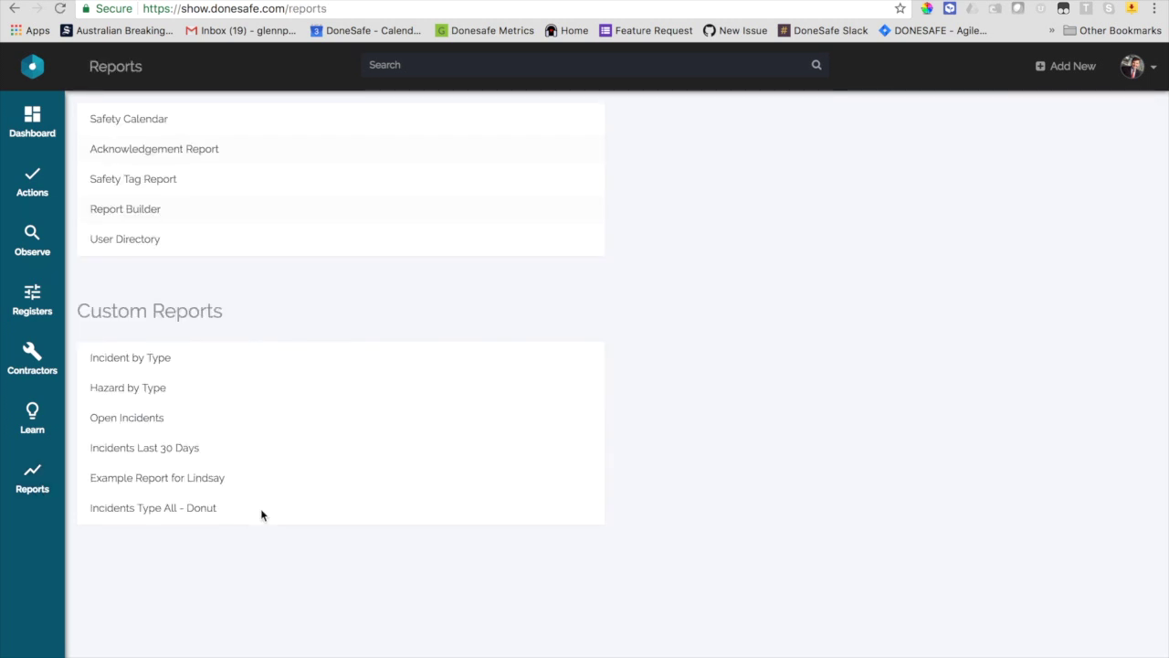
Step: View the Safety Calendar report for the month with its module and location filters
click(165, 117)
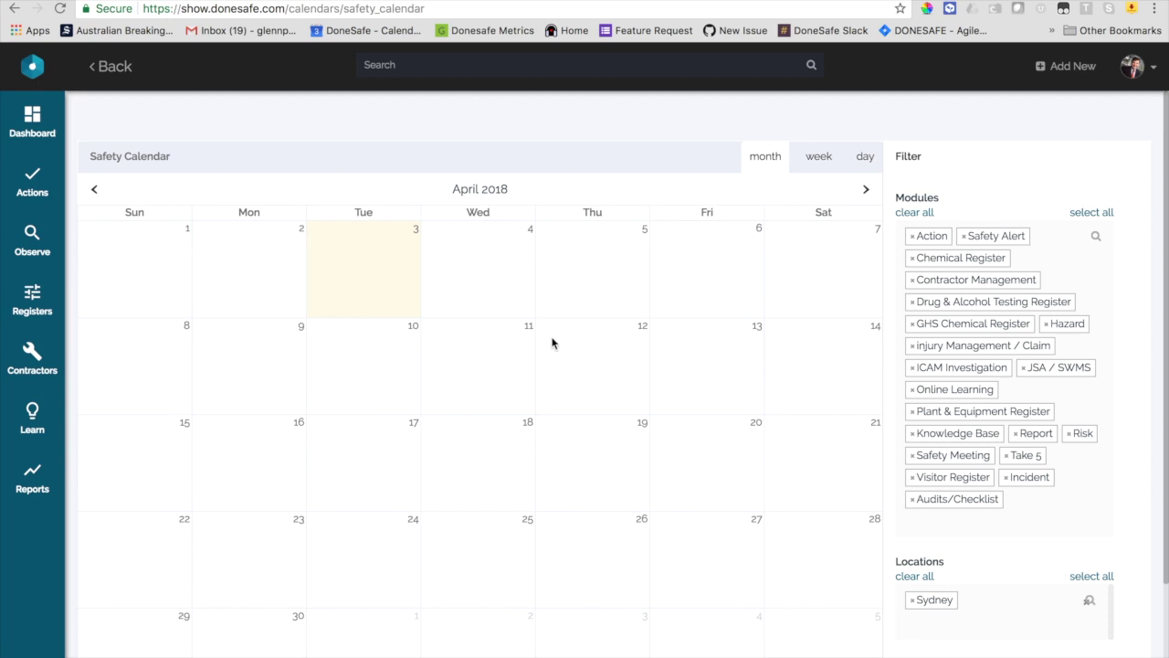
scroll(359, 360, down, 1)
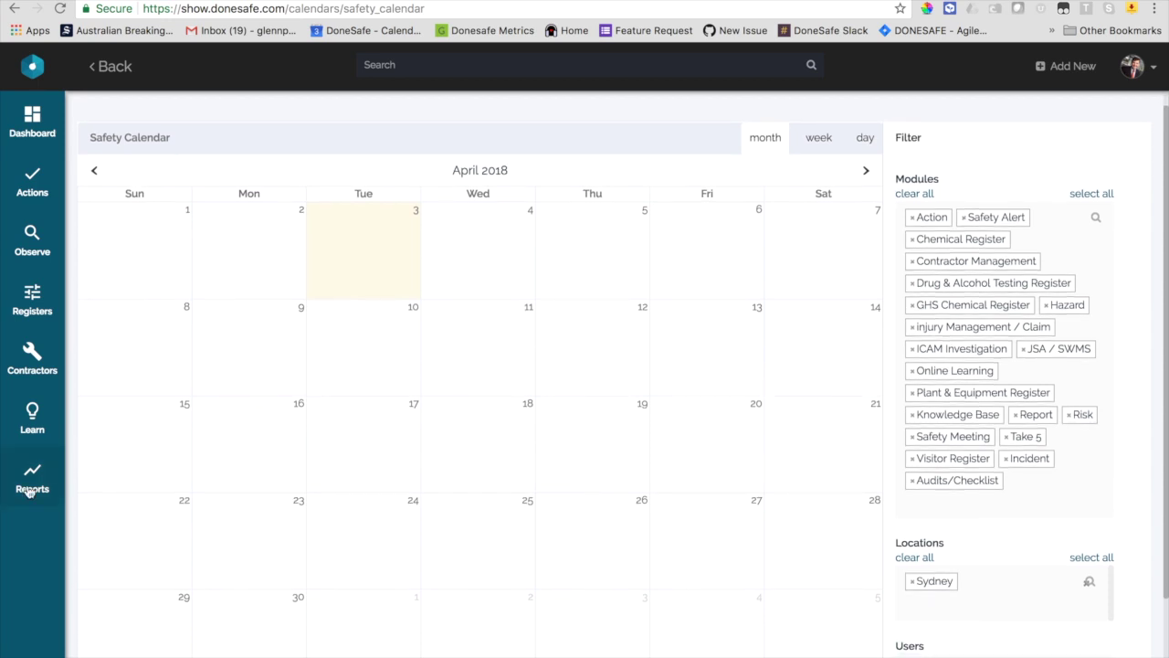